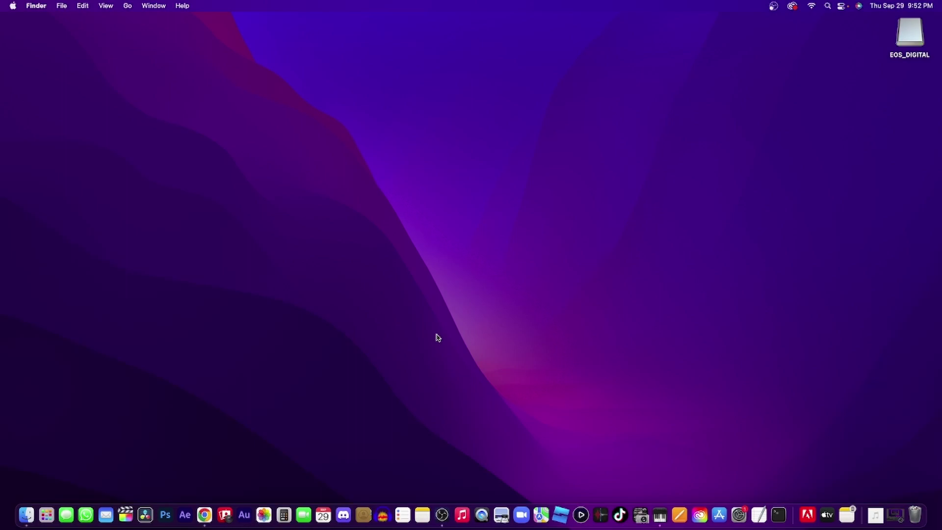
Step: Launch DaVinci Resolve from the Dock to show Untitled Project and the two Ferrero Legend projects
{"action": "left_click", "coordinate": [144, 527]}
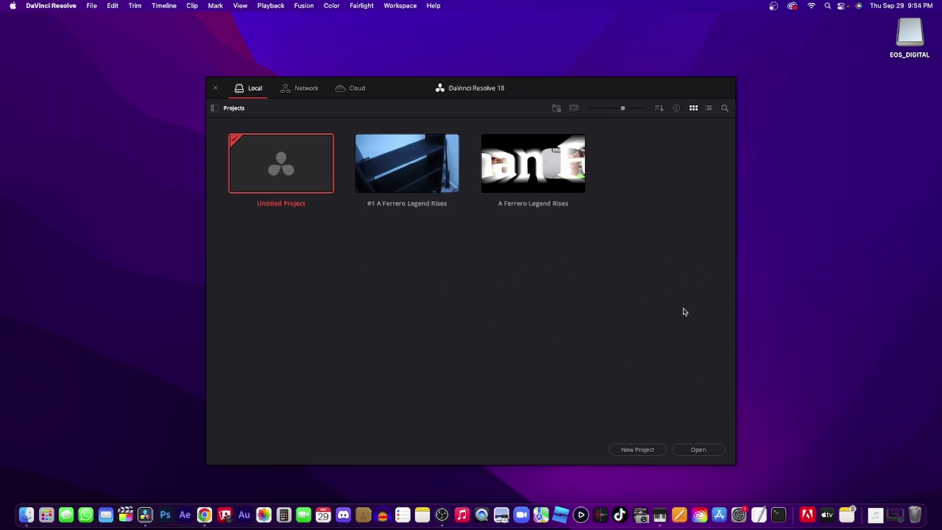
Step: Open Untitled Project and set the timeline frame rate to 60 in Project Settings
{"action": "double_click", "coordinate": [300, 173]}
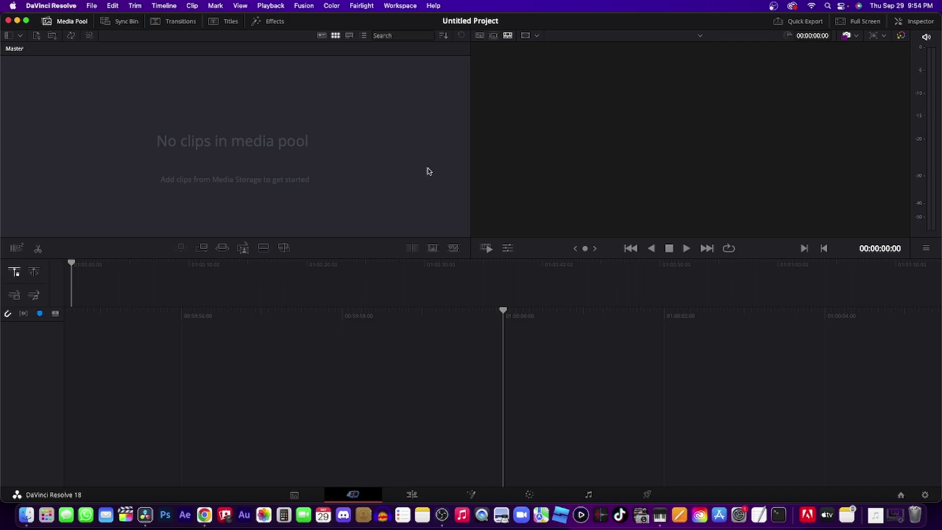
{"action": "left_click", "coordinate": [90, 7]}
{"action": "left_click", "coordinate": [124, 226]}
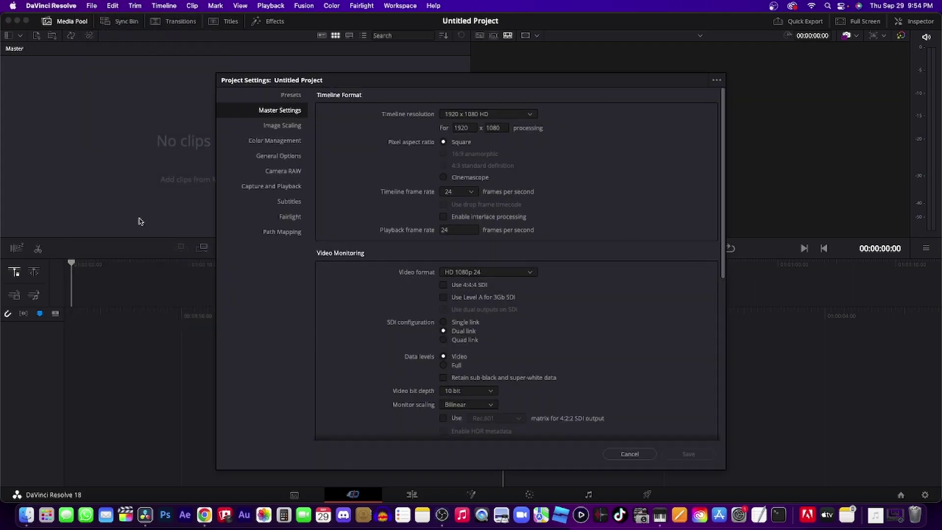
{"action": "left_click", "coordinate": [457, 192]}
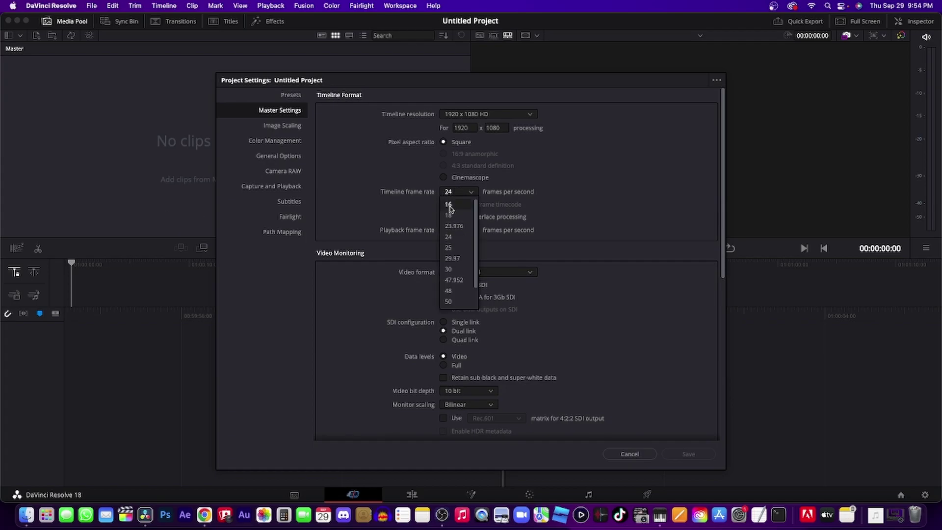
{"action": "scroll", "coordinate": [455, 275], "scroll_direction": "down", "scroll_amount": 2}
{"action": "left_click", "coordinate": [456, 301]}
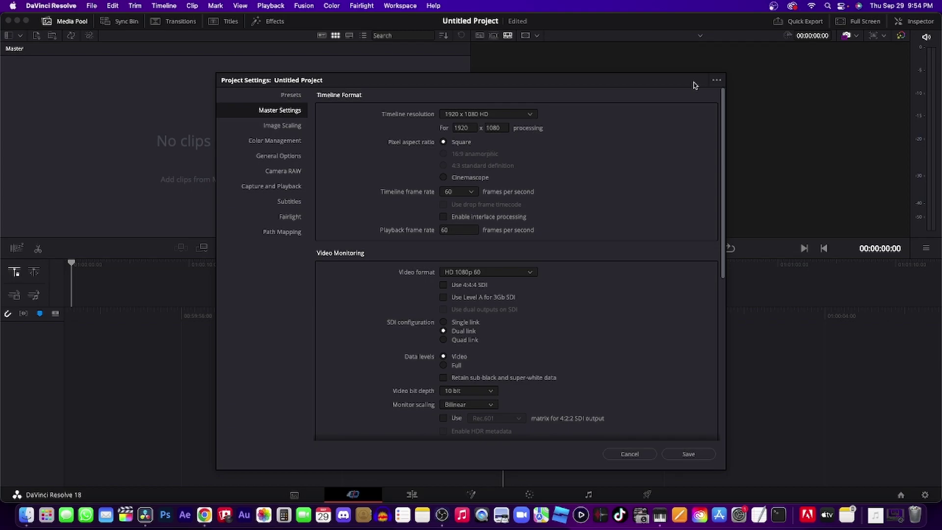
Step: Try other frame rates including 25, then settle back on 60 fps and save the settings
{"action": "left_click", "coordinate": [457, 192]}
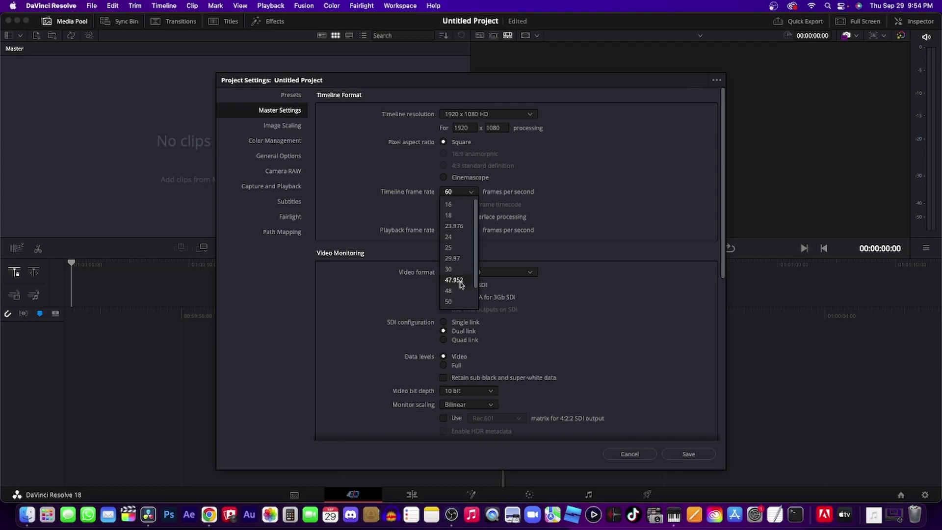
{"action": "left_click", "coordinate": [450, 269]}
{"action": "left_click", "coordinate": [470, 191]}
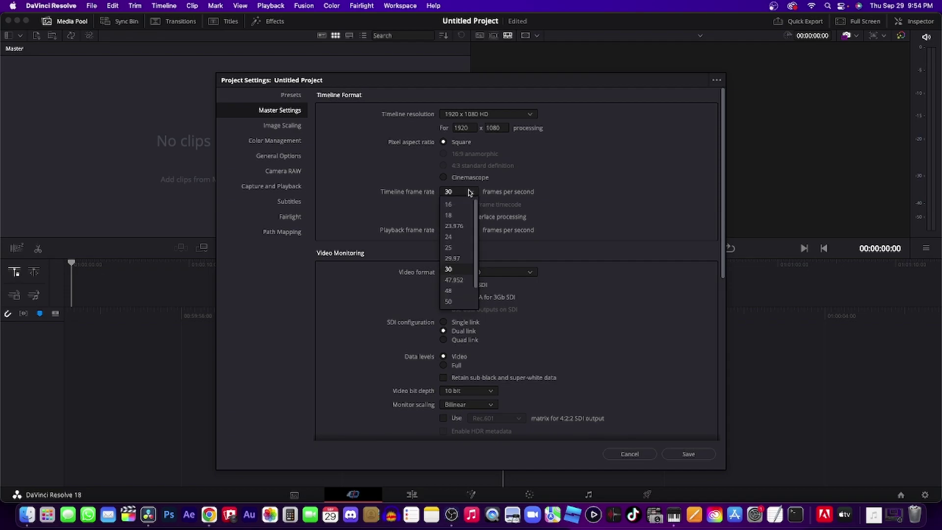
{"action": "left_click", "coordinate": [448, 247]}
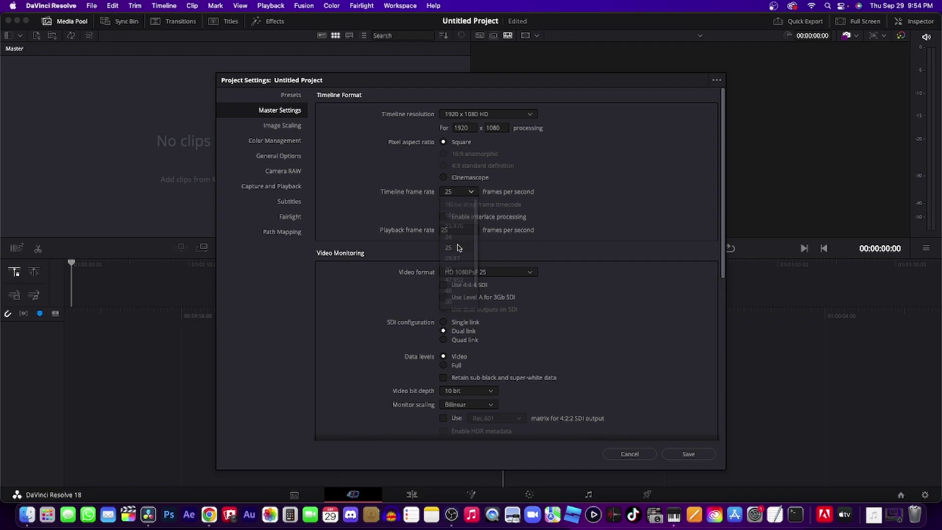
{"action": "left_click", "coordinate": [472, 192]}
{"action": "left_click", "coordinate": [460, 304]}
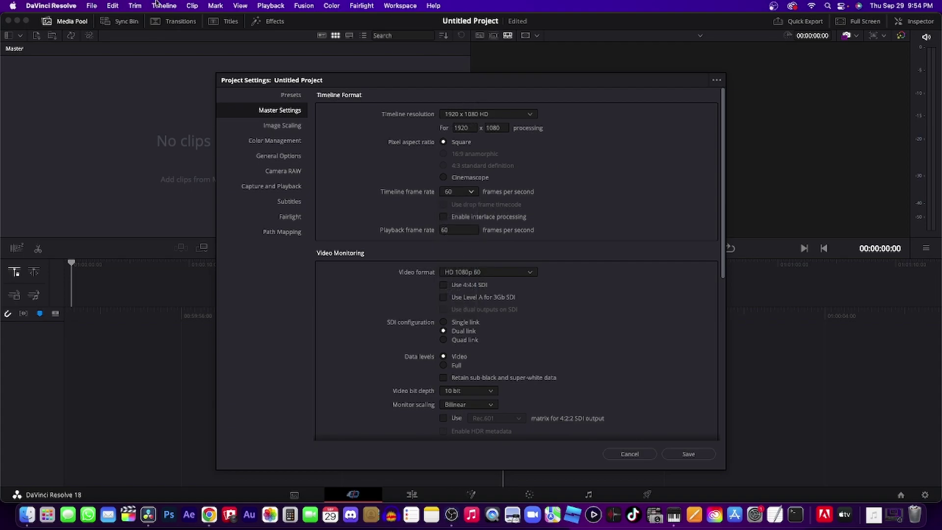
{"action": "left_click", "coordinate": [688, 454]}
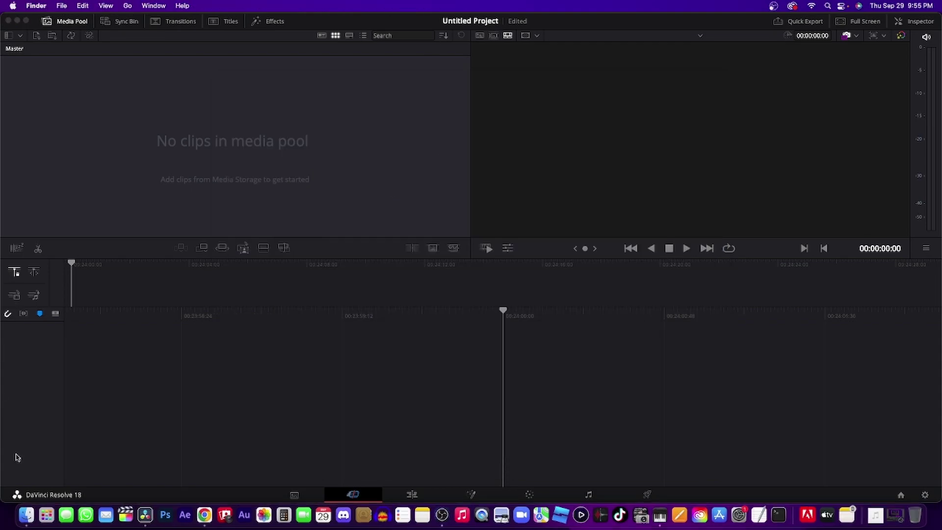
Step: Browse EOS_DIGITAL > DCIM, check folder 137_0921, then open folder 138_0922 instead
{"action": "left_click", "coordinate": [25, 516]}
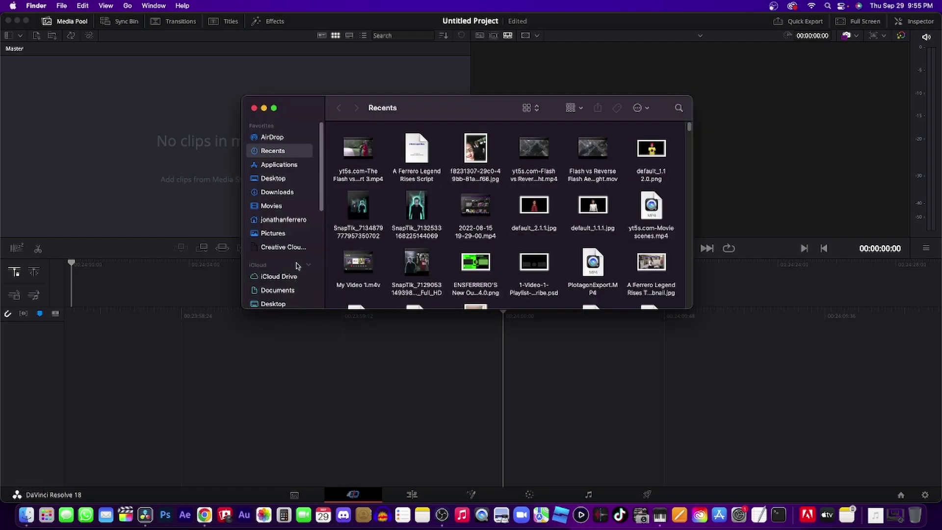
{"action": "scroll", "coordinate": [294, 260], "scroll_direction": "down", "scroll_amount": 2}
{"action": "scroll", "coordinate": [282, 224], "scroll_direction": "down", "scroll_amount": 3}
{"action": "left_click", "coordinate": [278, 262]}
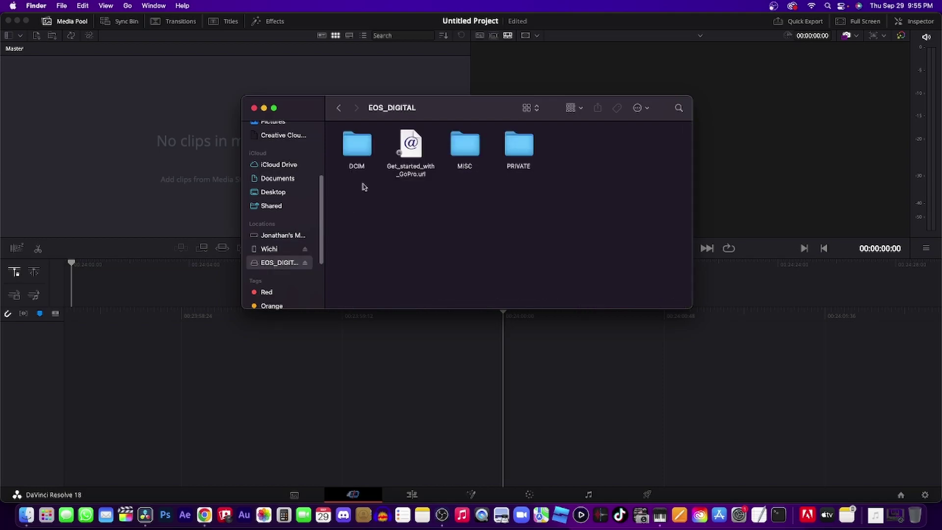
{"action": "double_click", "coordinate": [358, 143]}
{"action": "scroll", "coordinate": [404, 198], "scroll_direction": "down", "scroll_amount": 6}
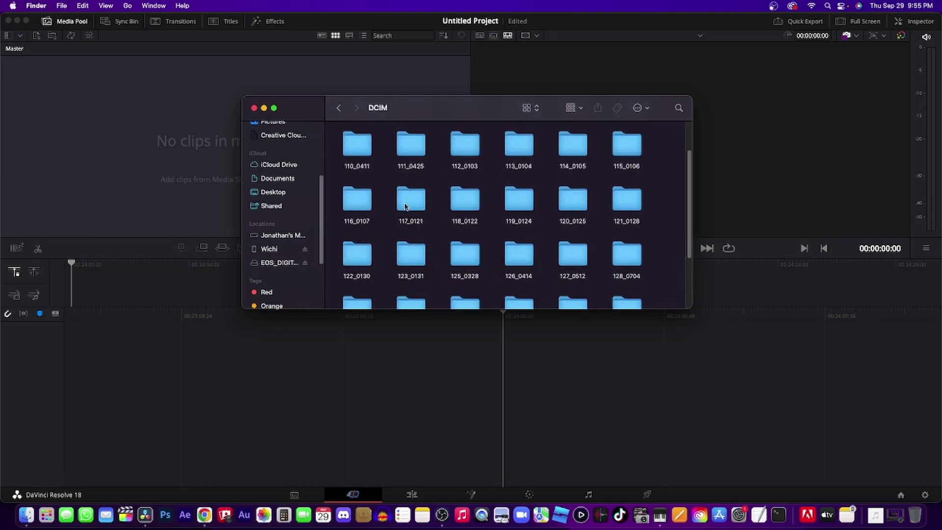
{"action": "left_click", "coordinate": [363, 269]}
{"action": "double_click", "coordinate": [363, 270]}
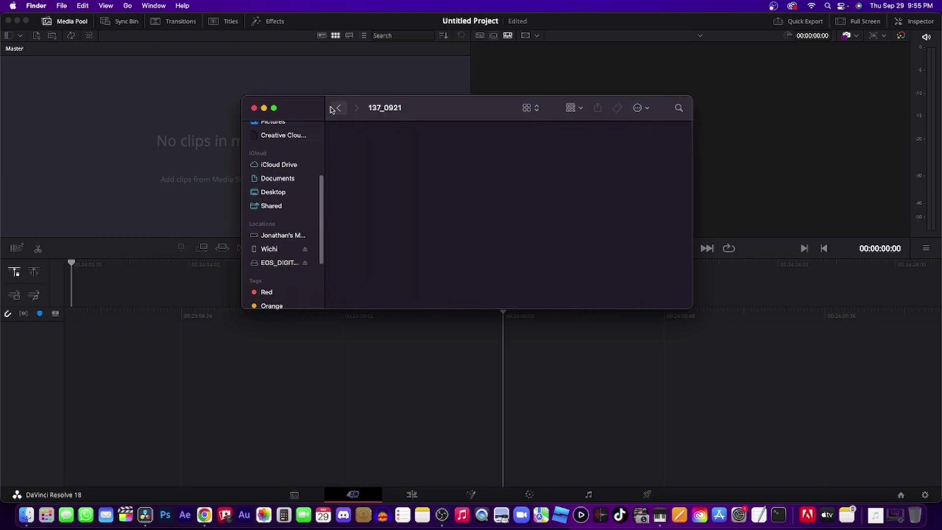
{"action": "left_click", "coordinate": [338, 107]}
{"action": "double_click", "coordinate": [406, 269]}
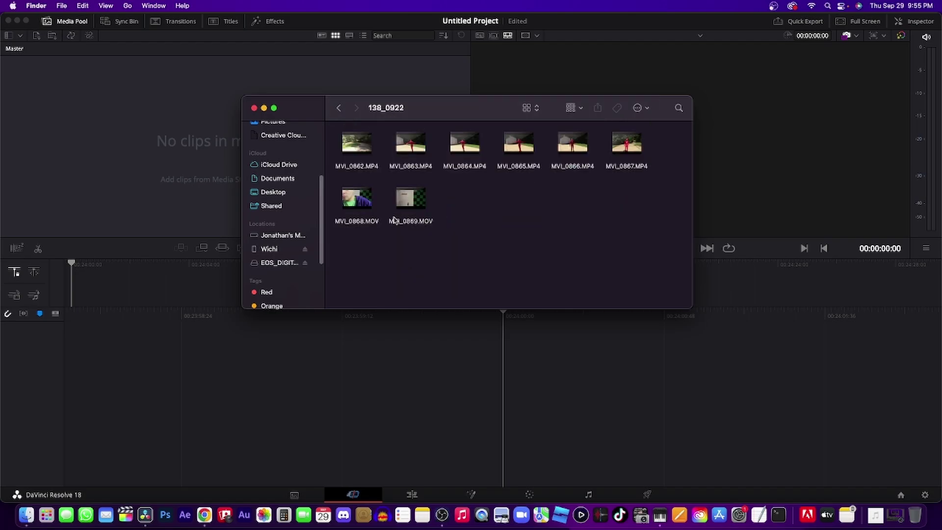
{"action": "double_click", "coordinate": [411, 220]}
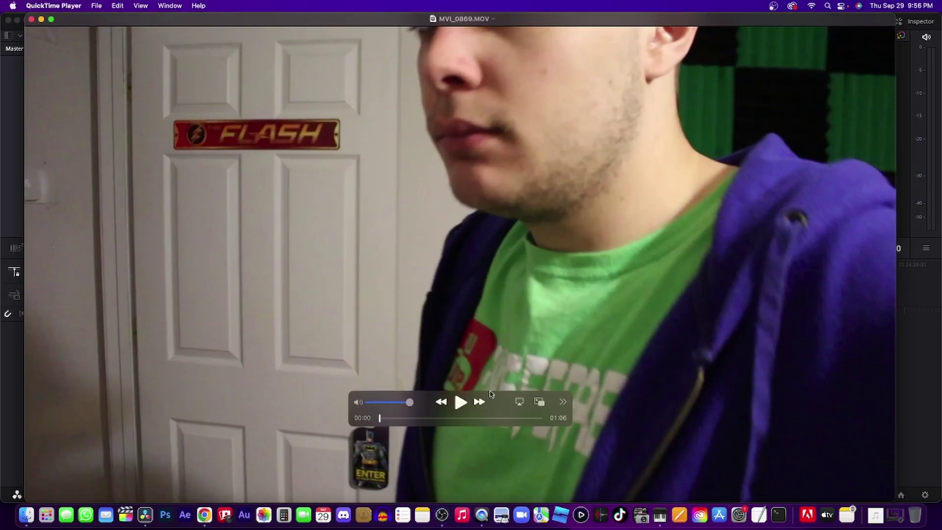
{"action": "left_click", "coordinate": [452, 419]}
{"action": "left_click_drag", "start_coordinate": [451, 419], "coordinate": [459, 419]}
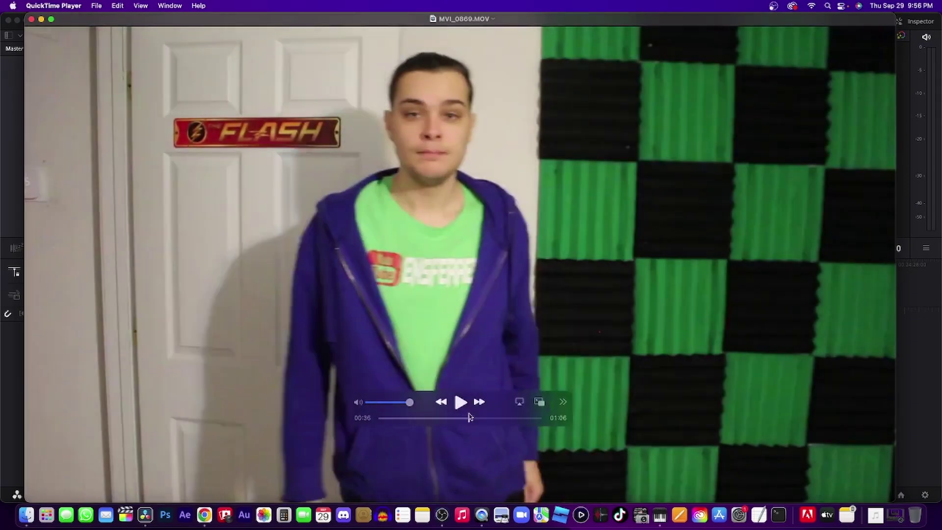
{"action": "key", "text": "space"}
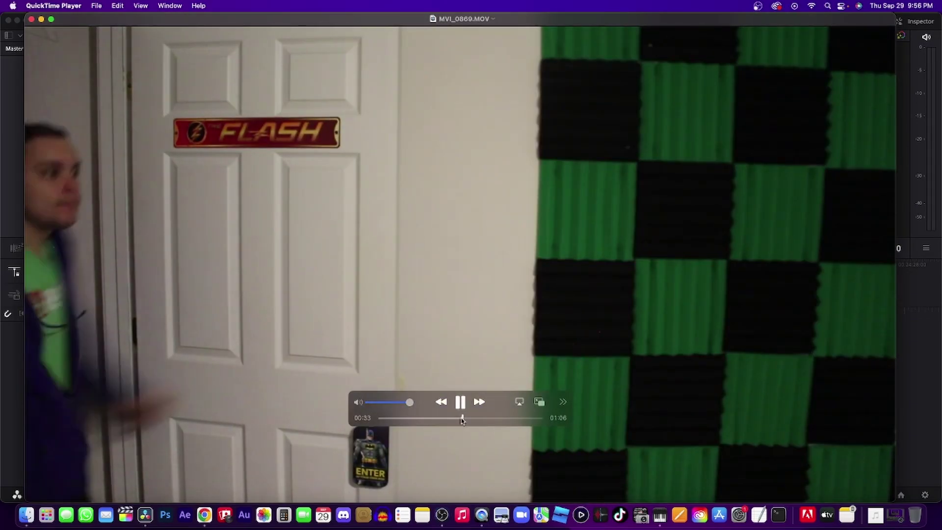
{"action": "key", "text": "super+q"}
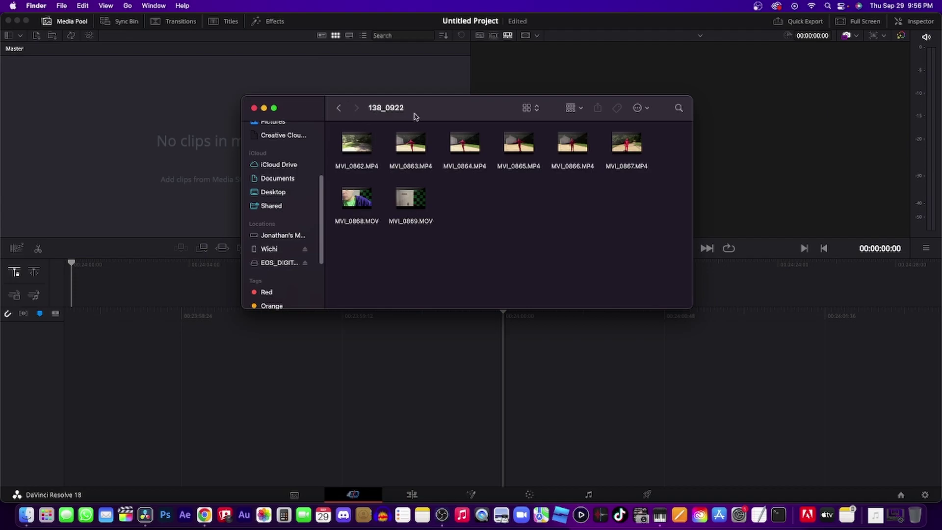
Step: Drop MVI_0869.MOV onto the Resolve timeline, choosing Don't Change to keep 60 fps
{"action": "left_click_drag", "start_coordinate": [425, 224], "coordinate": [506, 385]}
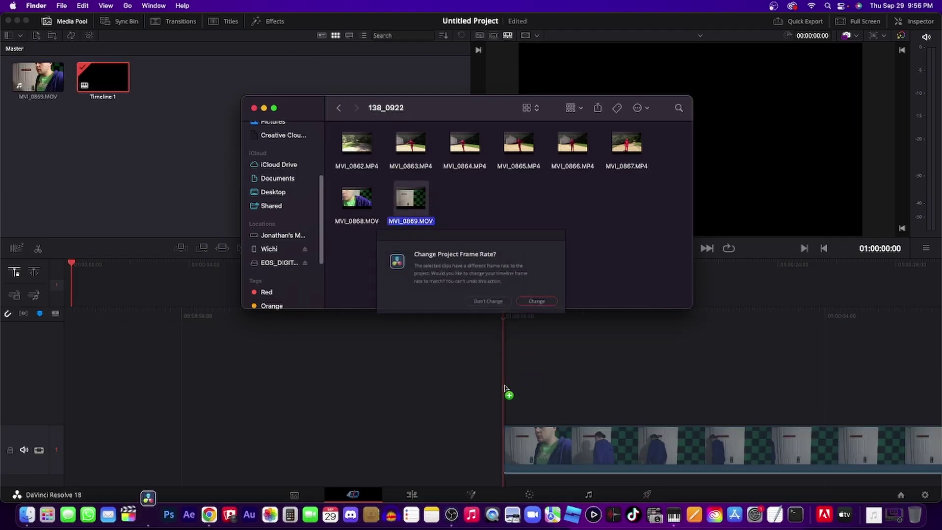
{"action": "left_click", "coordinate": [498, 310]}
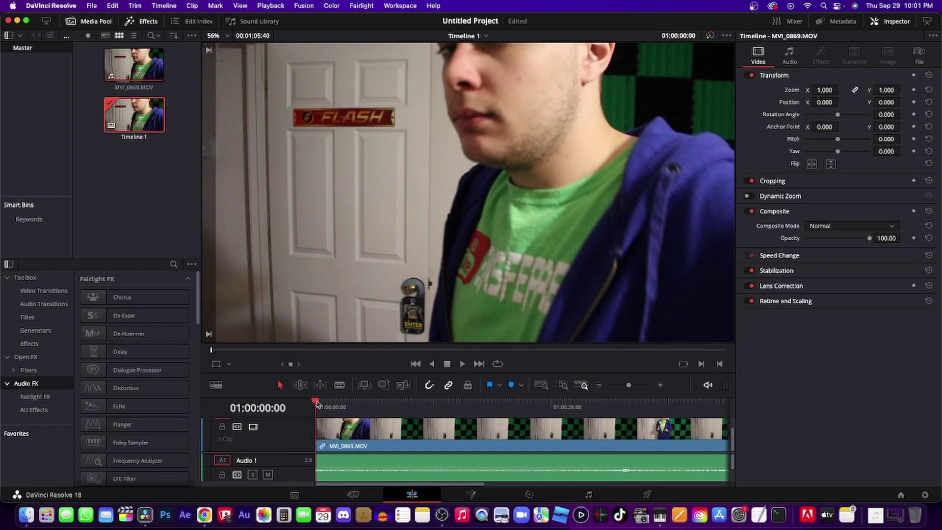
Step: Split MVI_0869 at 01:00:07:08, delete the first part, and slide the remainder to the start
{"action": "left_click_drag", "start_coordinate": [317, 403], "coordinate": [380, 404]}
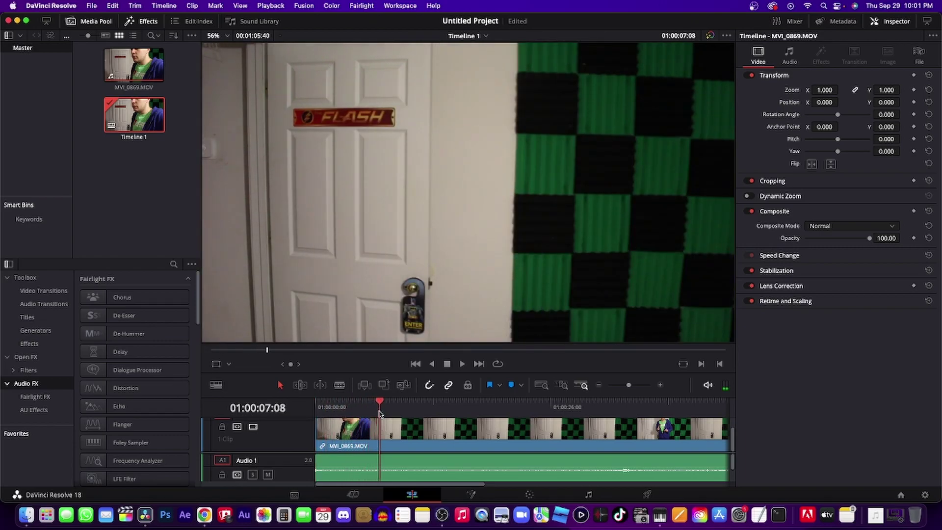
{"action": "left_click", "coordinate": [380, 437]}
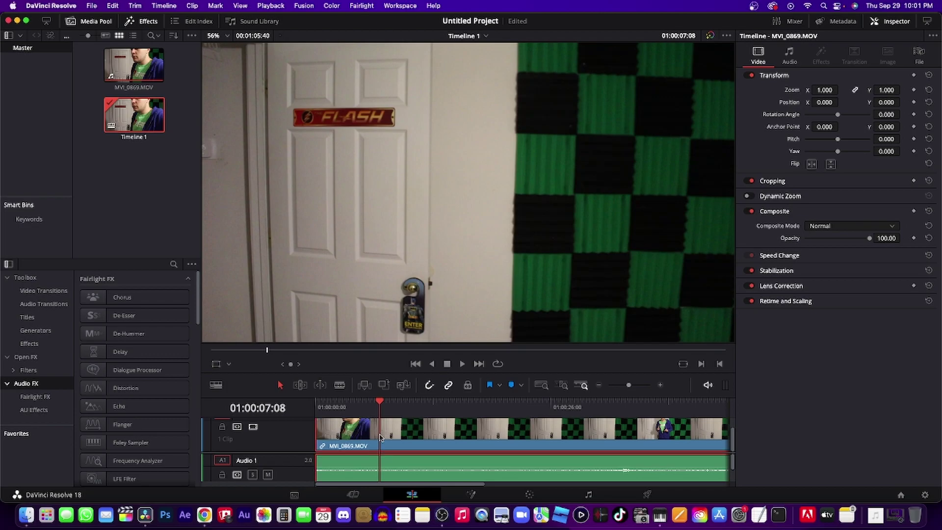
{"action": "key", "text": "b"}
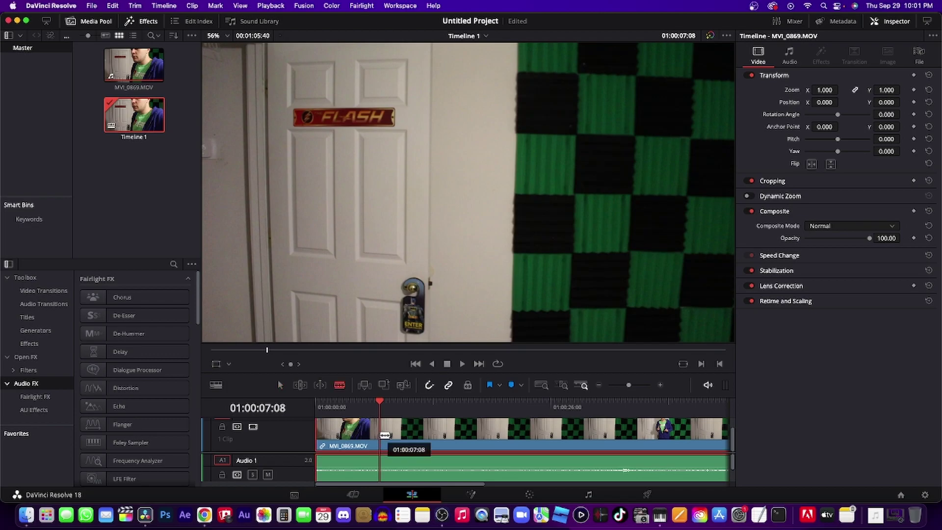
{"action": "left_click", "coordinate": [385, 435]}
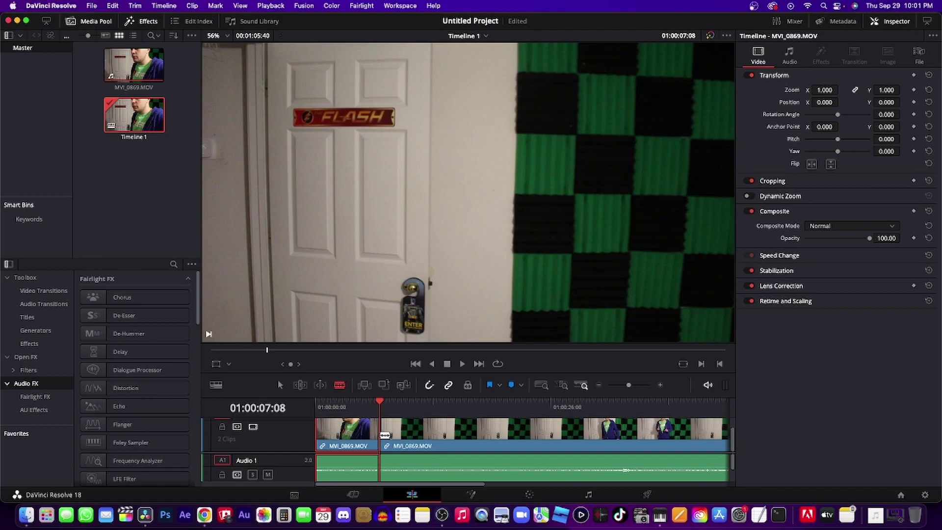
{"action": "key", "text": "BackSpace"}
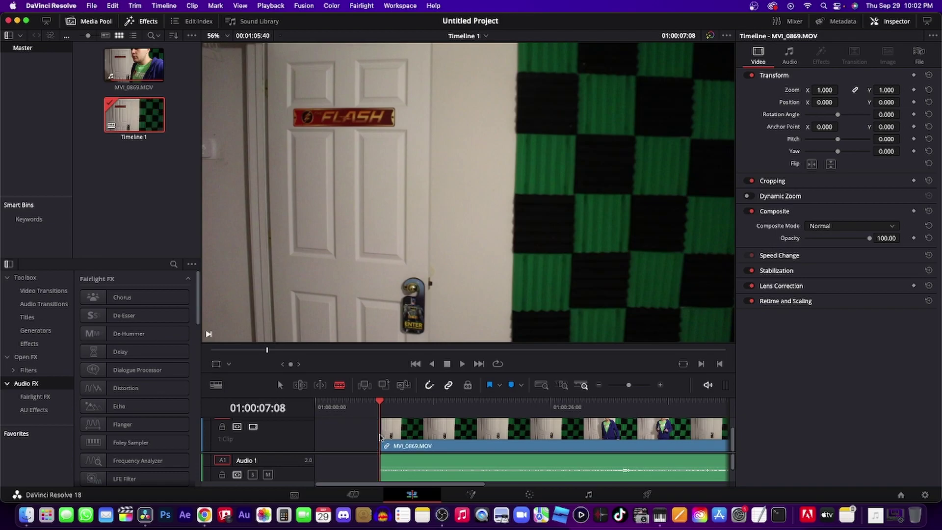
{"action": "key", "text": "a"}
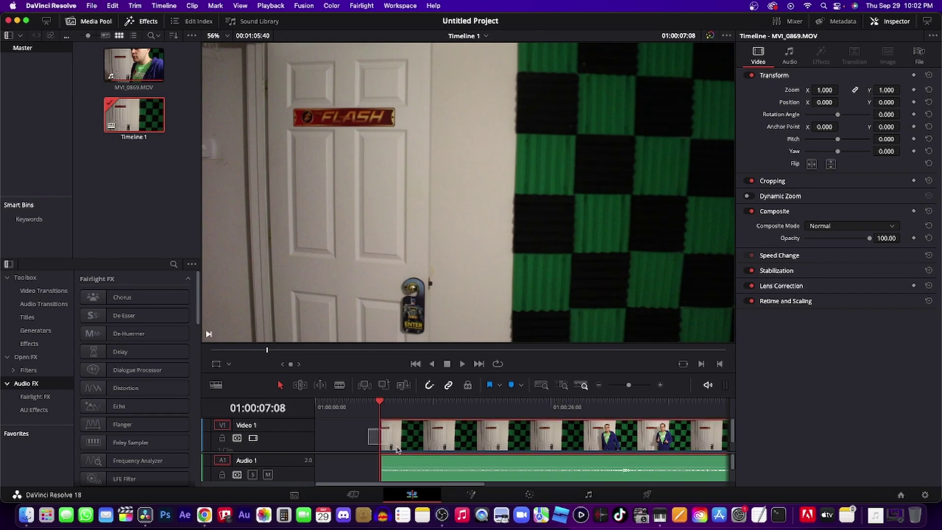
{"action": "left_click_drag", "start_coordinate": [423, 428], "coordinate": [357, 428]}
{"action": "key", "text": "Home"}
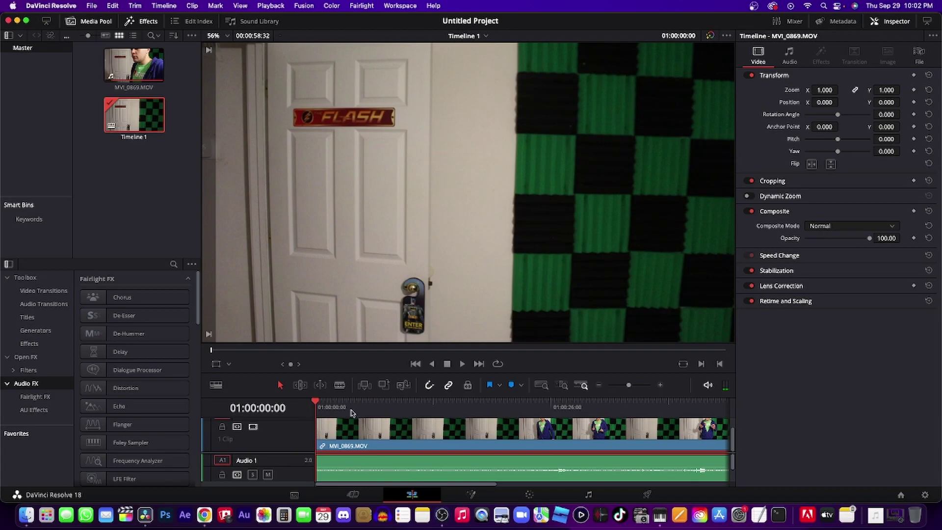
Step: Apply Noise Reduction to the Audio 1 track in Auto Speech Mode and play it back
{"action": "left_click", "coordinate": [329, 407]}
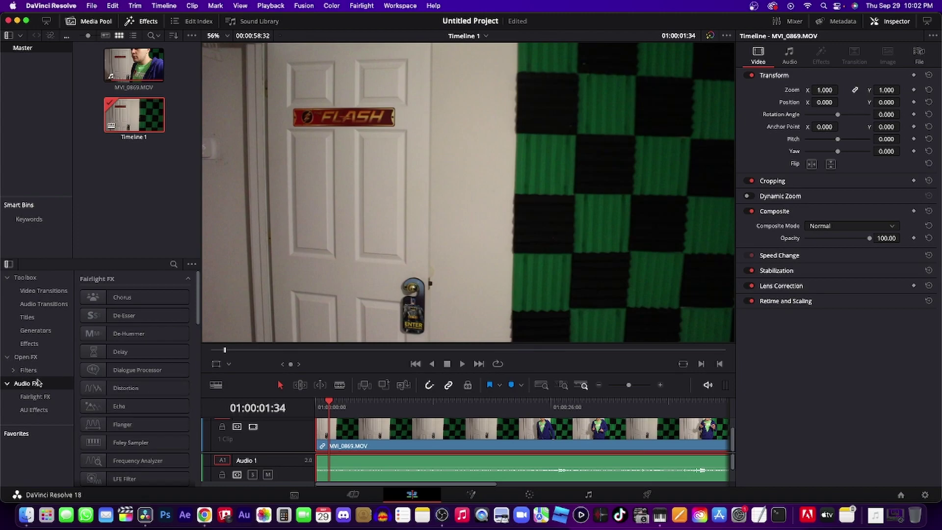
{"action": "left_click", "coordinate": [174, 264]}
{"action": "type", "text": "noi"}
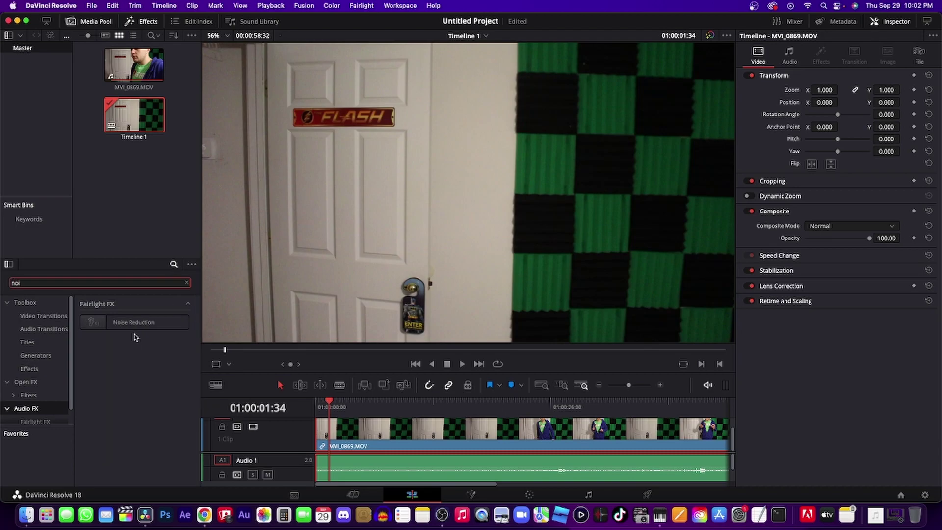
{"action": "left_click_drag", "start_coordinate": [133, 322], "coordinate": [386, 464]}
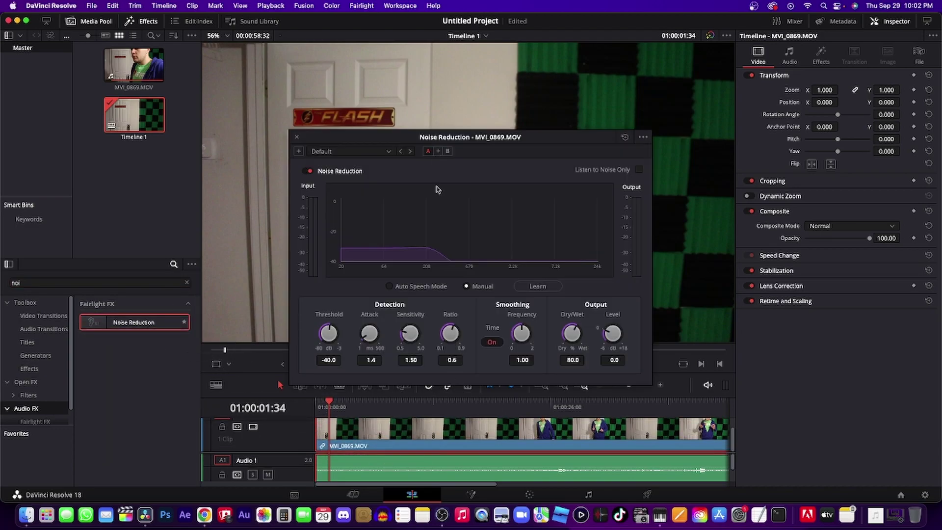
{"action": "left_click", "coordinate": [391, 286]}
{"action": "key", "text": "space"}
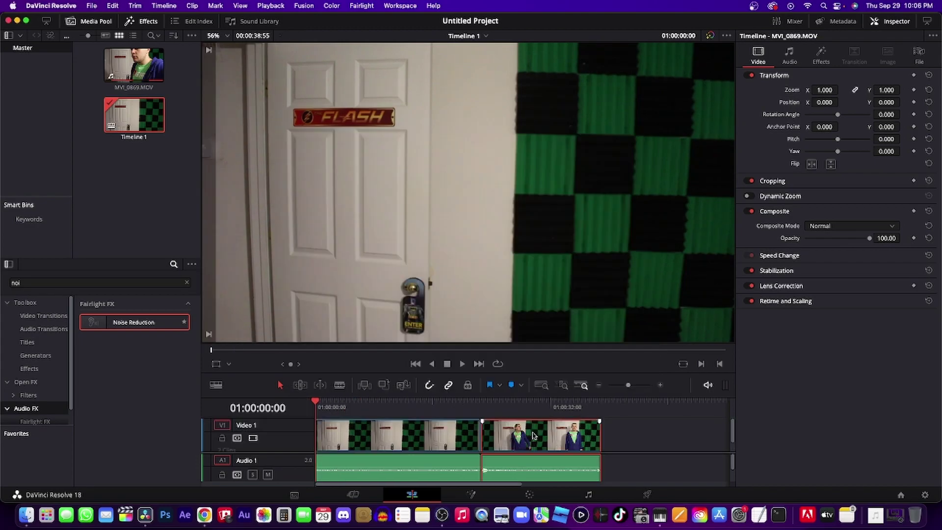
Step: Lift the second MVI_0869 clip onto Video 2 and slide it earlier toward the start
{"action": "left_click_drag", "start_coordinate": [534, 436], "coordinate": [379, 425]}
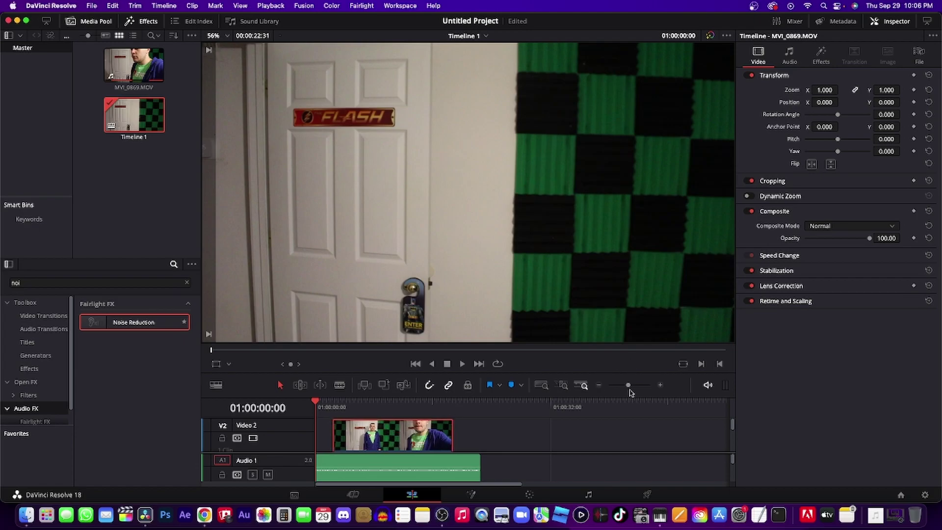
{"action": "left_click_drag", "start_coordinate": [629, 390], "coordinate": [631, 390]}
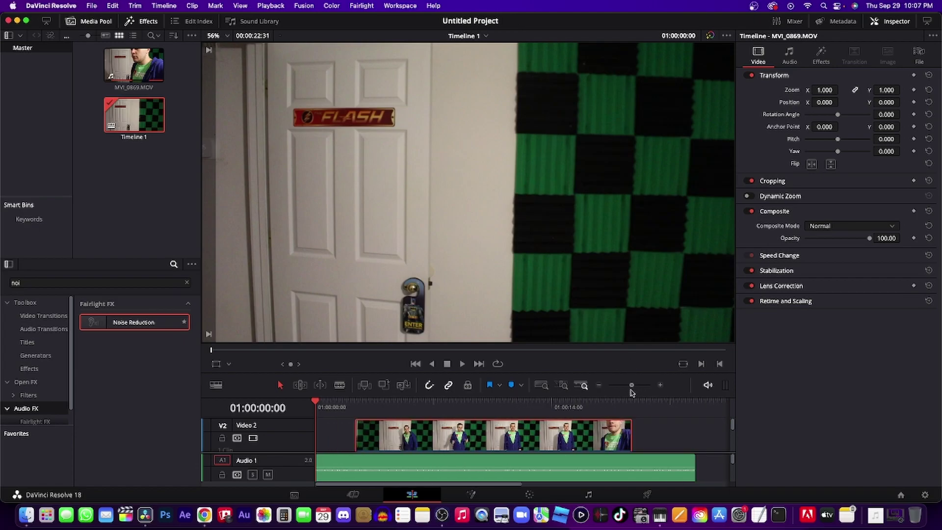
{"action": "key", "text": "space"}
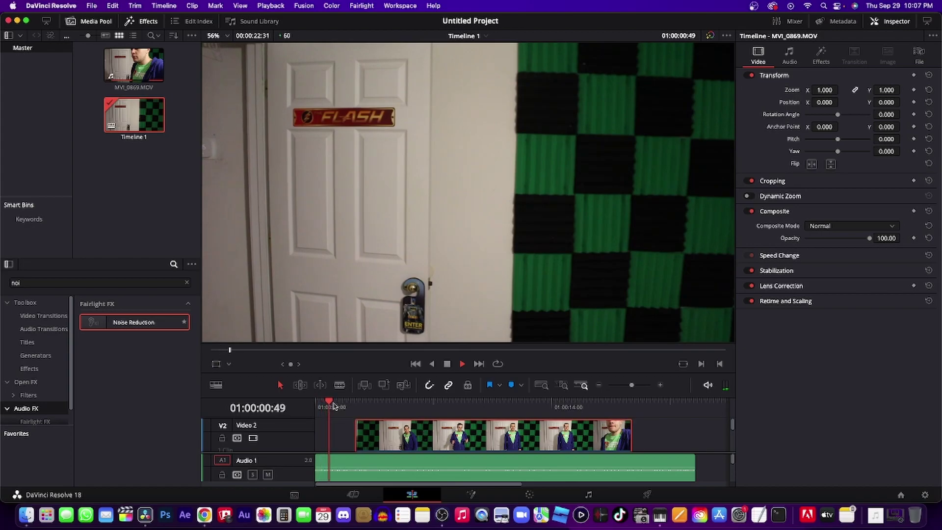
{"action": "left_click", "coordinate": [413, 432]}
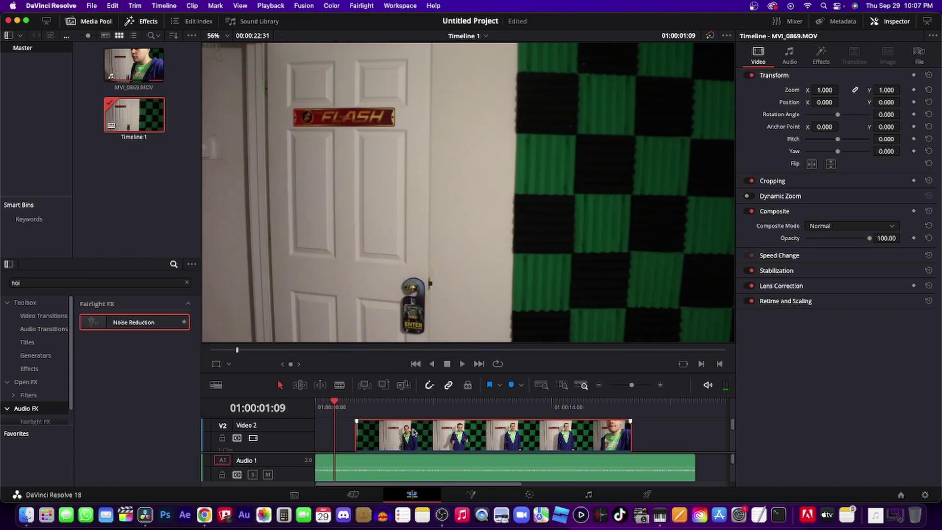
{"action": "left_click_drag", "start_coordinate": [413, 432], "coordinate": [389, 432]}
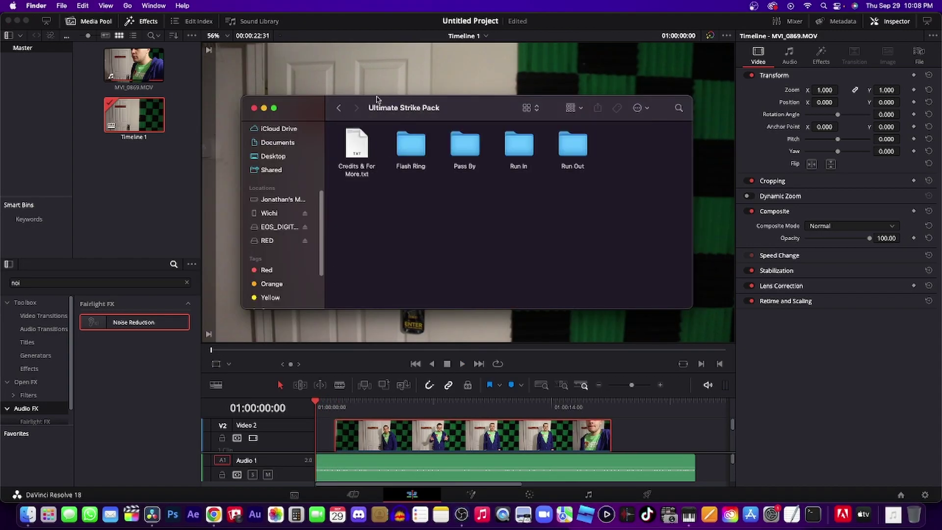
Step: Open Run In > 15 {Run In} and drag all eleven lightning PNGs onto the timeline
{"action": "double_click", "coordinate": [519, 145]}
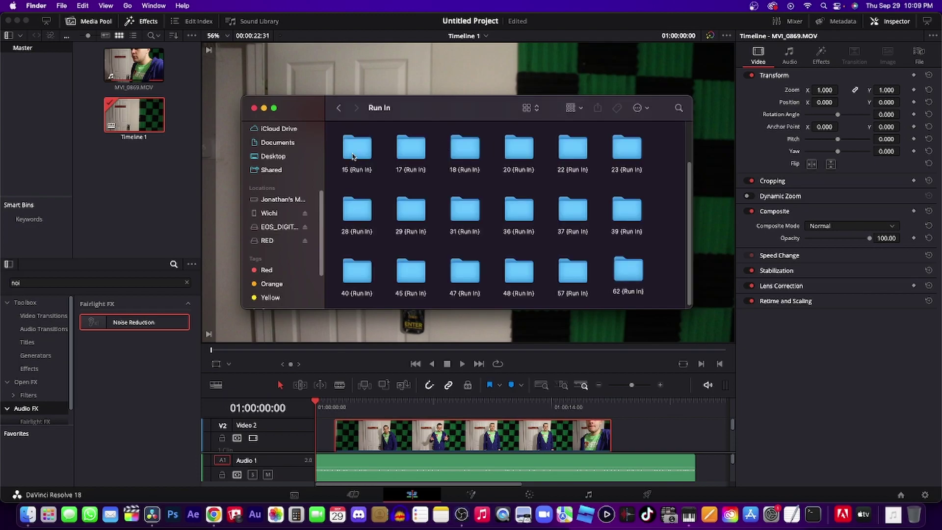
{"action": "double_click", "coordinate": [357, 147]}
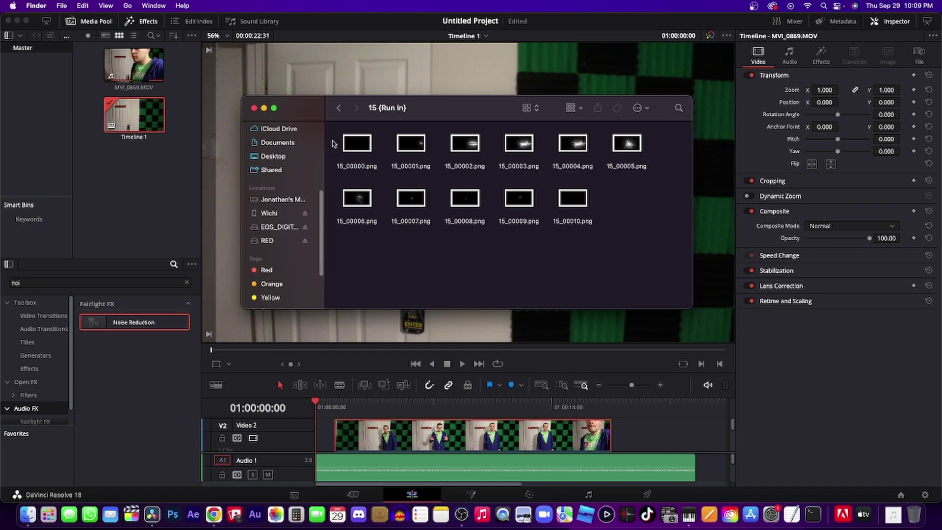
{"action": "left_click_drag", "start_coordinate": [331, 141], "coordinate": [658, 282]}
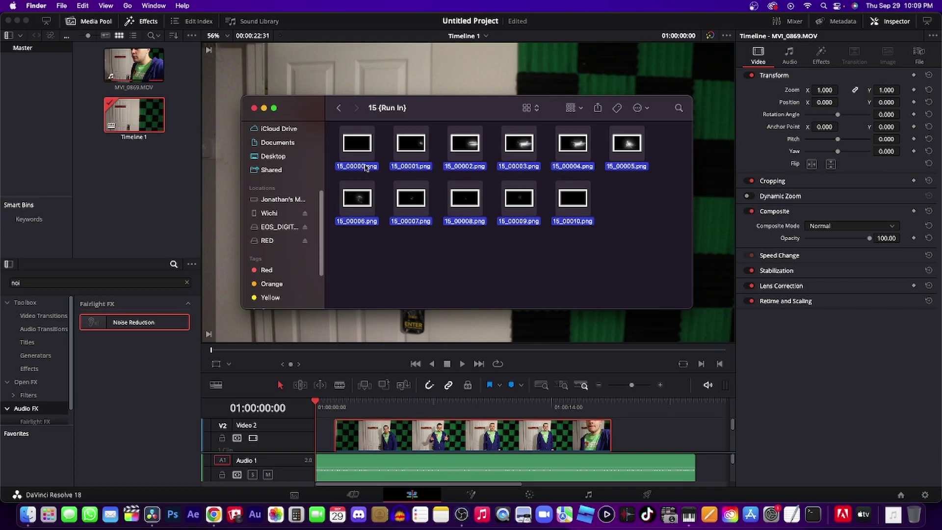
{"action": "mouse_move", "coordinate": [365, 168]}
{"action": "left_mouse_down"}
{"action": "mouse_move", "coordinate": [662, 394]}
{"action": "mouse_move", "coordinate": [630, 431]}
{"action": "left_mouse_up"}
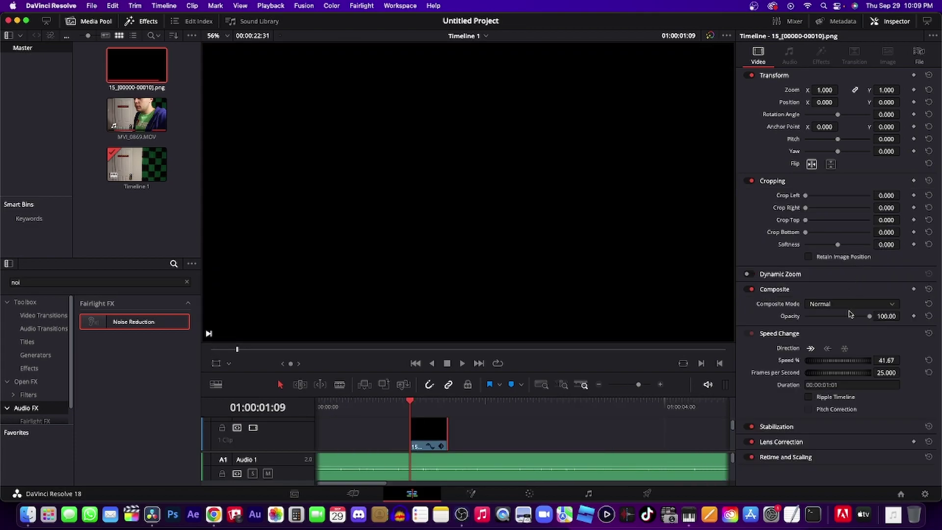
Step: Set the lightning clip's composite mode to Screen and play to where it appears
{"action": "left_click", "coordinate": [856, 305]}
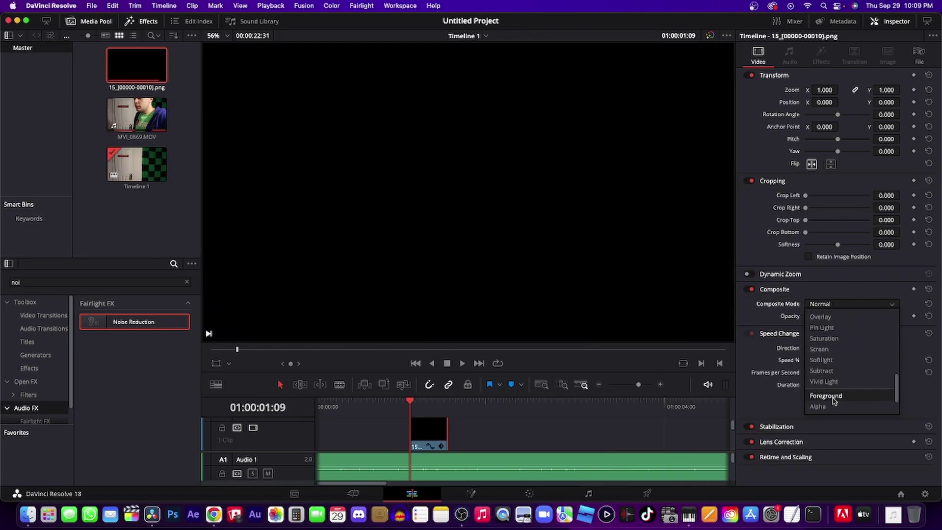
{"action": "left_click", "coordinate": [824, 349]}
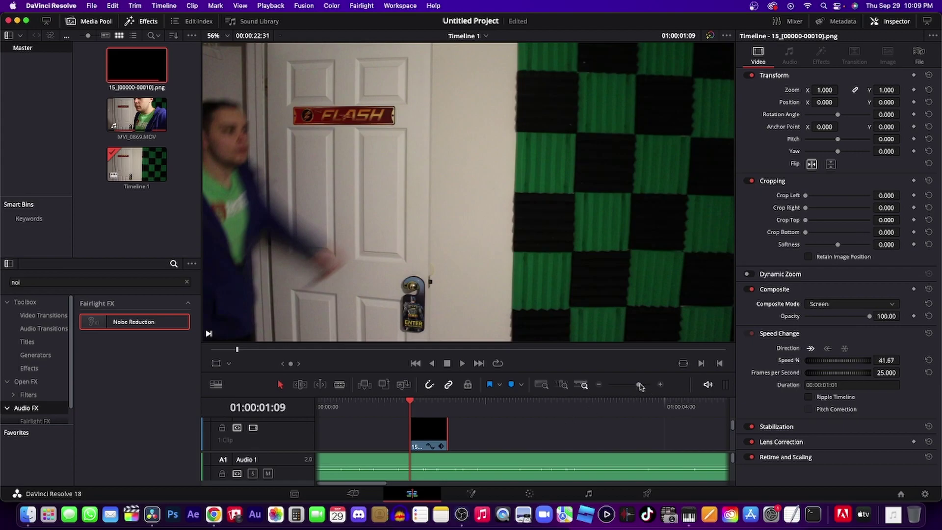
{"action": "left_click_drag", "start_coordinate": [640, 387], "coordinate": [644, 388]}
{"action": "key", "text": "space"}
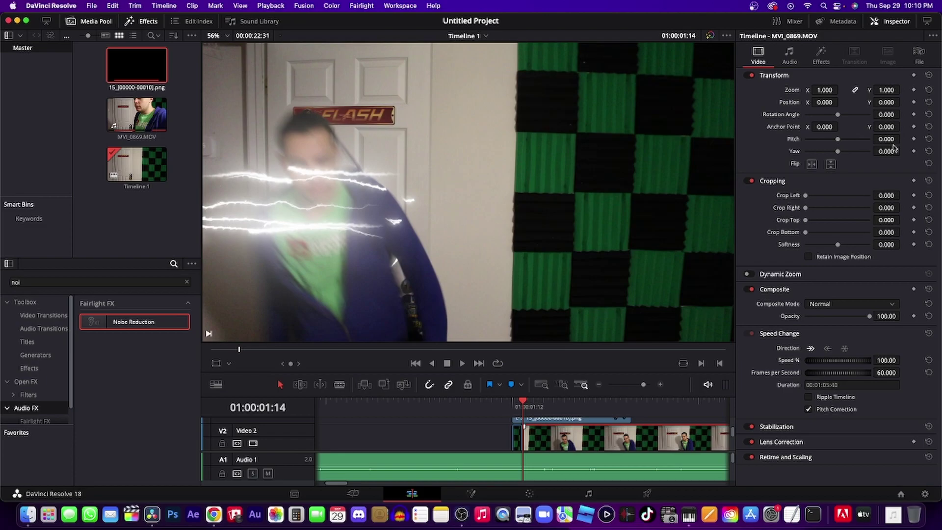
Step: Undo an accidental footage move, then lower the lightning clip to Position Y about -93
{"action": "left_click_drag", "start_coordinate": [887, 102], "coordinate": [881, 102]}
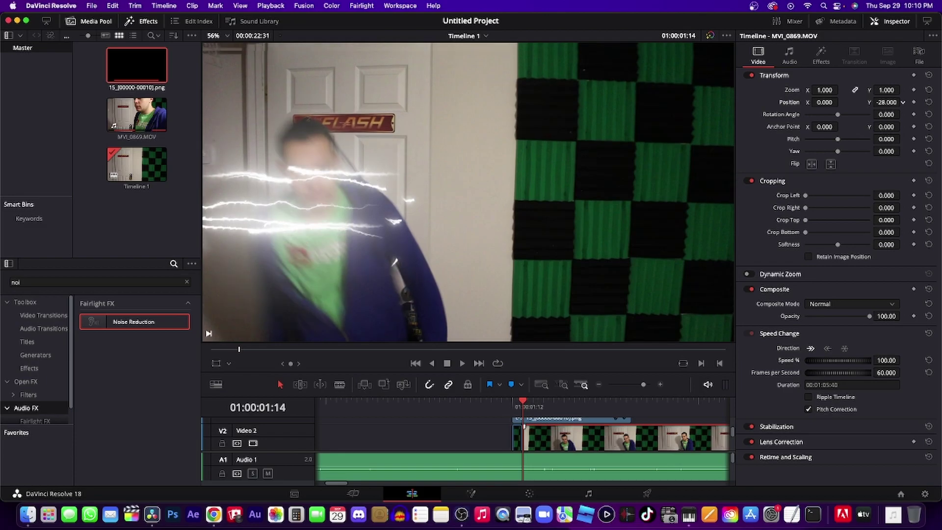
{"action": "left_click", "coordinate": [113, 6]}
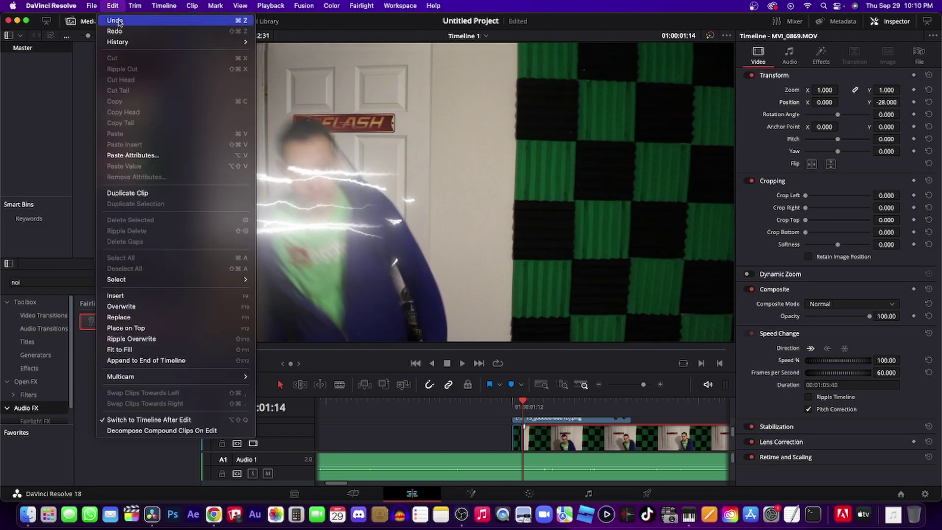
{"action": "left_click", "coordinate": [106, 17]}
{"action": "scroll", "coordinate": [548, 431], "scroll_direction": "up", "scroll_amount": 1}
{"action": "left_click", "coordinate": [549, 431]}
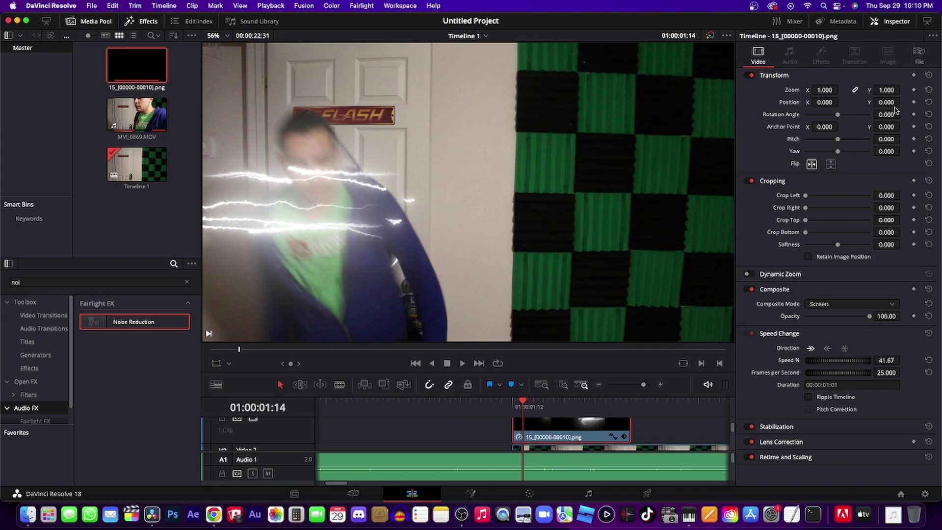
{"action": "mouse_move", "coordinate": [891, 102]}
{"action": "left_mouse_down"}
{"action": "mouse_move", "coordinate": [775, 102]}
{"action": "mouse_move", "coordinate": [903, 101]}
{"action": "left_mouse_up"}
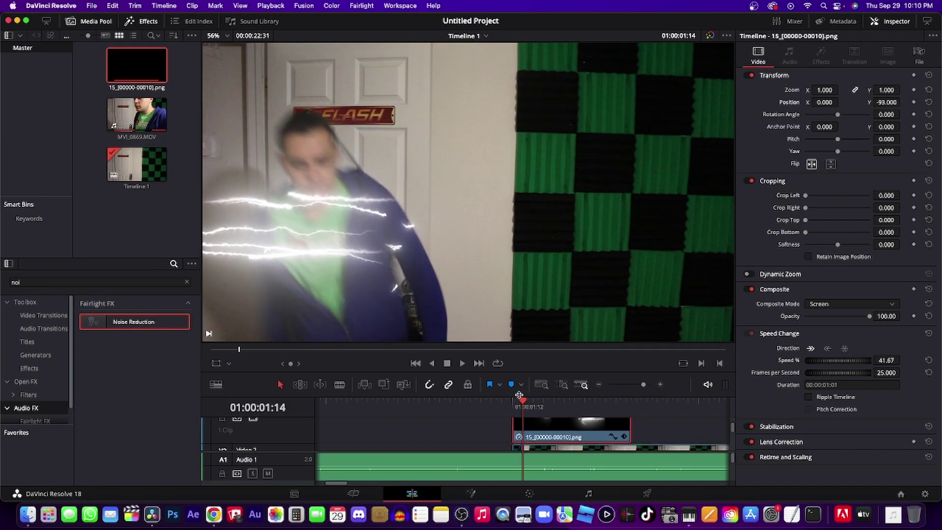
{"action": "scroll", "coordinate": [596, 450], "scroll_direction": "down", "scroll_amount": 2}
Step: Blade the Video 2 clip two frames later and nudge the cut piece to match the lightning
{"action": "key", "text": "Right"}
{"action": "key", "text": "Right"}
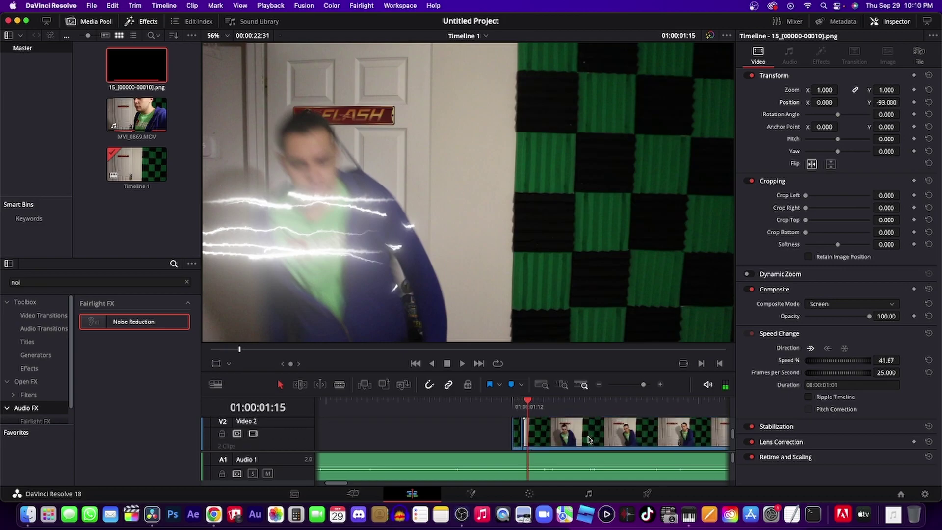
{"action": "key", "text": "Right"}
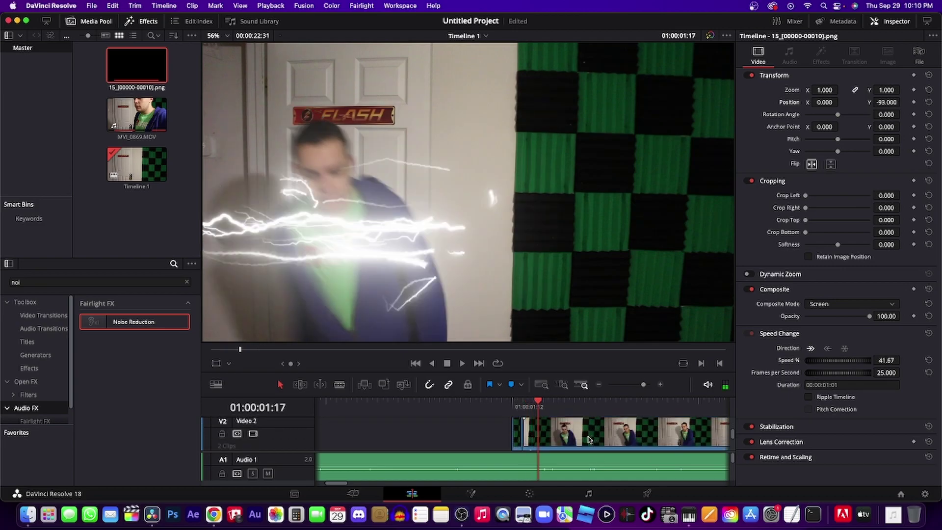
{"action": "key", "text": "b"}
{"action": "left_click", "coordinate": [545, 432]}
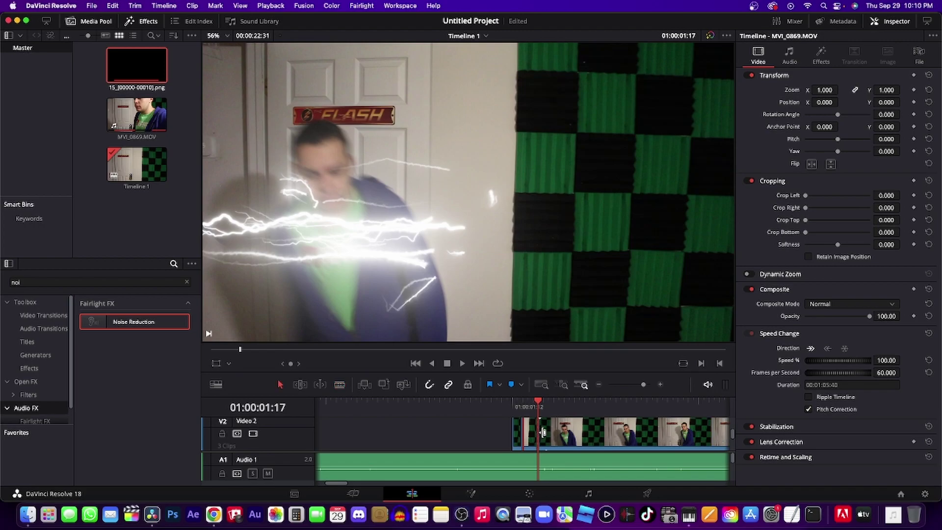
{"action": "left_click_drag", "start_coordinate": [543, 432], "coordinate": [583, 434]}
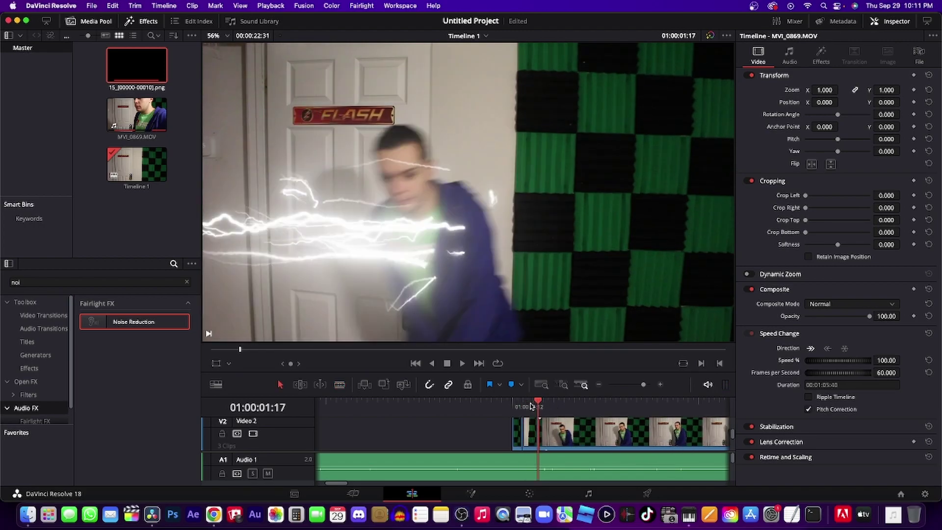
{"action": "left_click_drag", "start_coordinate": [540, 406], "coordinate": [361, 406]}
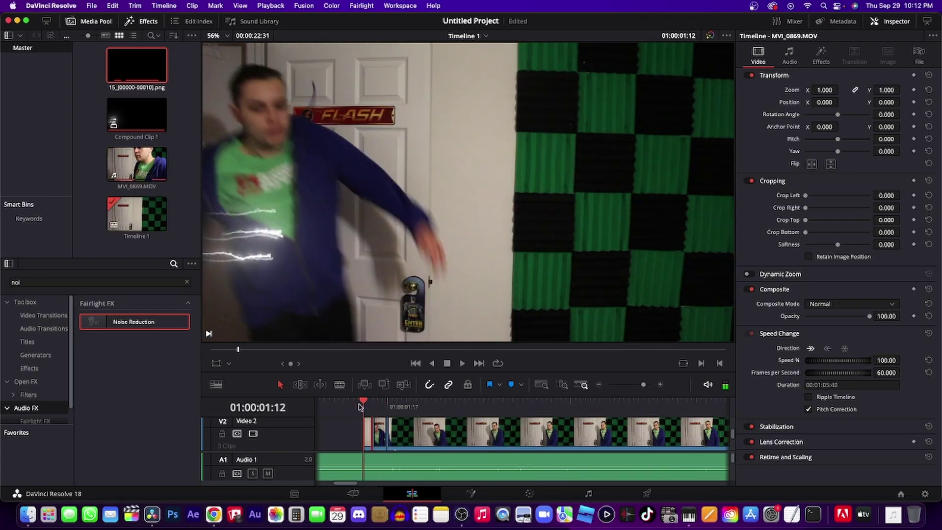
Step: In Fusion, add a Directional Blur node to the footage and set a near-horizontal blur angle
{"action": "key", "text": "shift+5"}
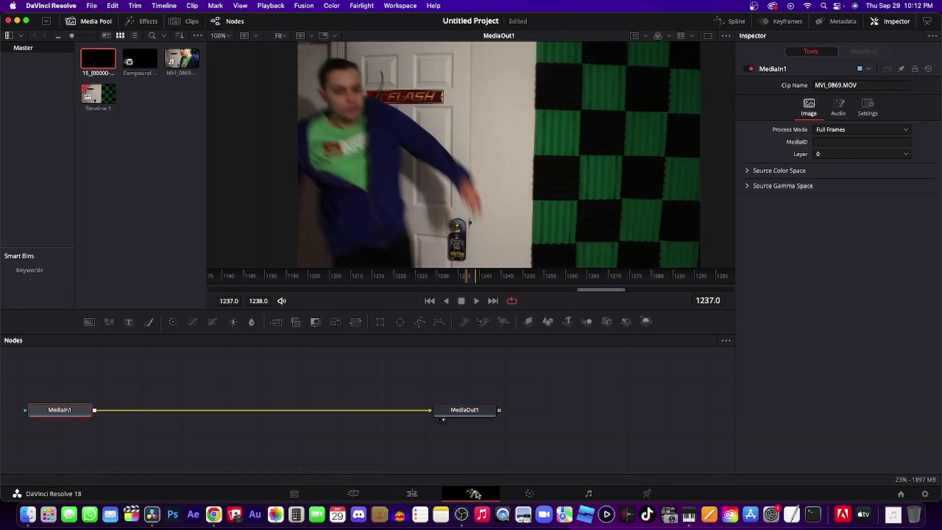
{"action": "key", "text": "shift+space"}
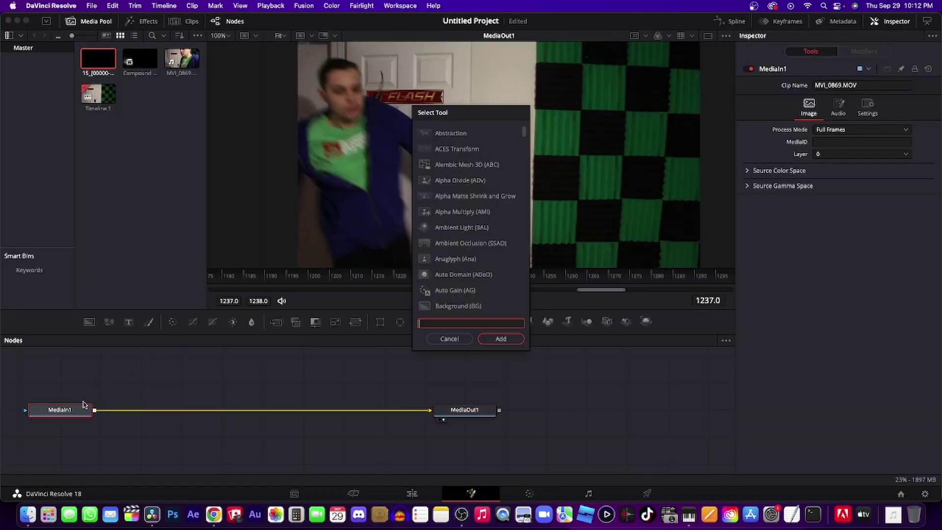
{"action": "type", "text": "DIRECT"}
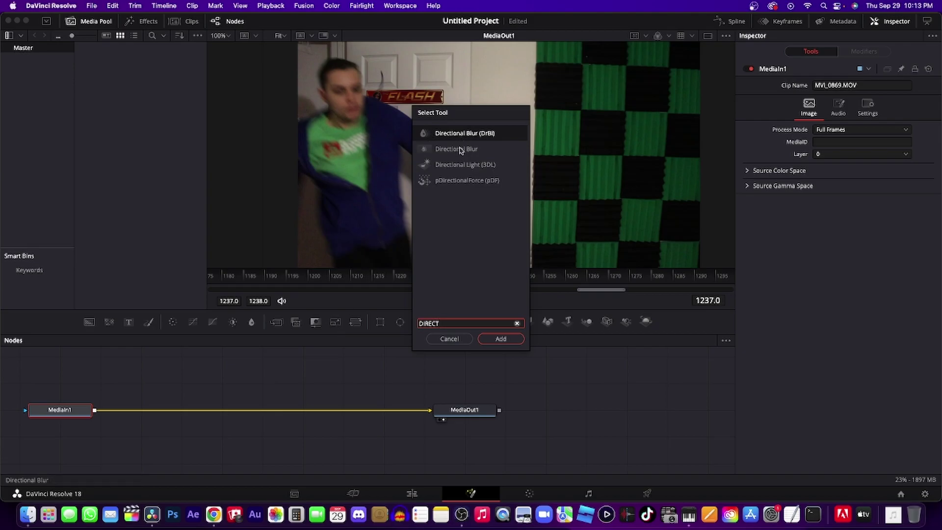
{"action": "left_click", "coordinate": [457, 148]}
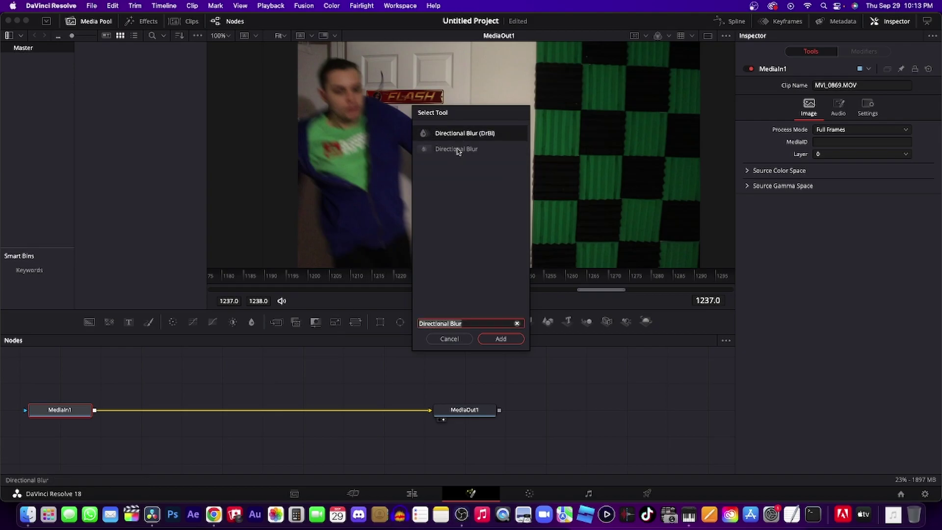
{"action": "left_click", "coordinate": [501, 339]}
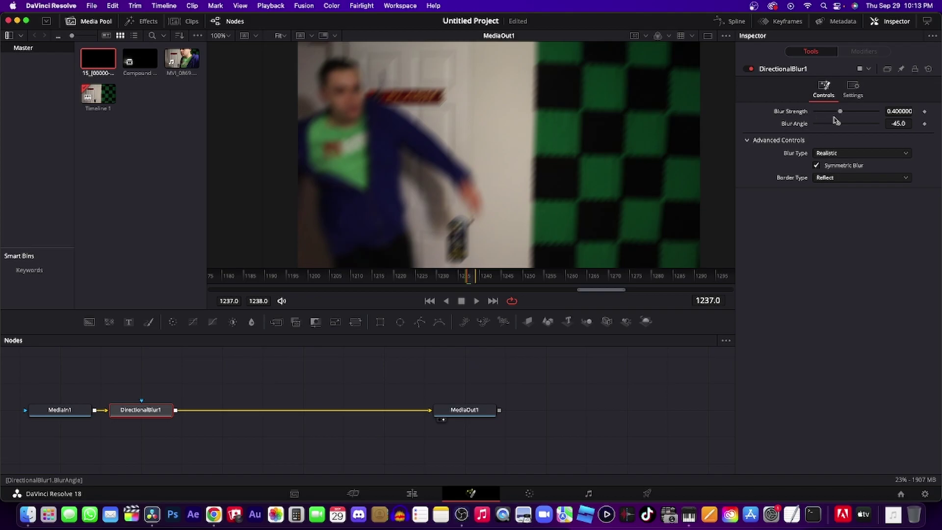
{"action": "mouse_move", "coordinate": [841, 125]}
{"action": "left_mouse_down"}
{"action": "mouse_move", "coordinate": [848, 127]}
{"action": "mouse_move", "coordinate": [846, 113]}
{"action": "left_mouse_up"}
Step: Add a Polygon mask to DirectionalBlur1 and start outlining the runner from his head
{"action": "left_click", "coordinate": [420, 322]}
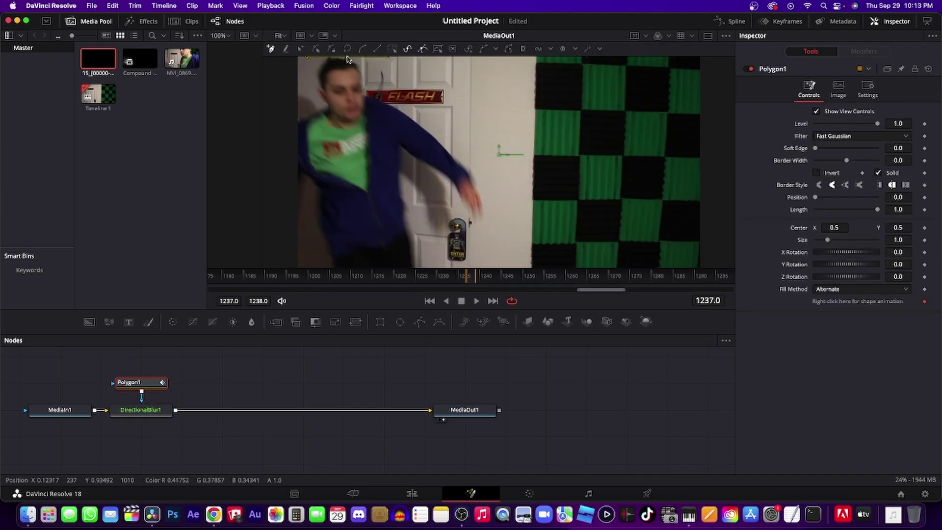
{"action": "left_click", "coordinate": [346, 57]}
{"action": "left_click", "coordinate": [371, 65]}
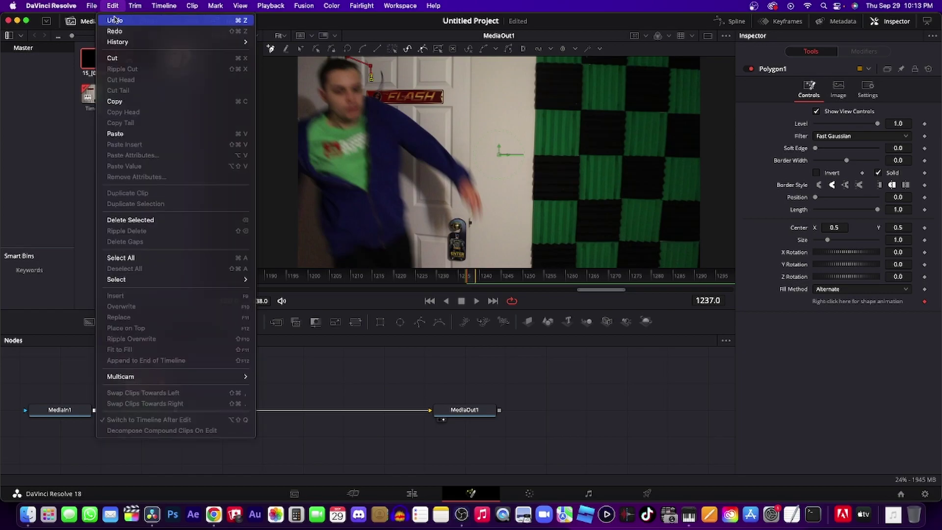
{"action": "left_click", "coordinate": [388, 68]}
{"action": "left_click", "coordinate": [393, 96]}
{"action": "left_click", "coordinate": [421, 118]}
{"action": "left_click", "coordinate": [444, 136]}
Step: Trace the polygon outline around the runner's outstretched arm
{"action": "left_click", "coordinate": [478, 173]}
{"action": "left_click", "coordinate": [496, 201]}
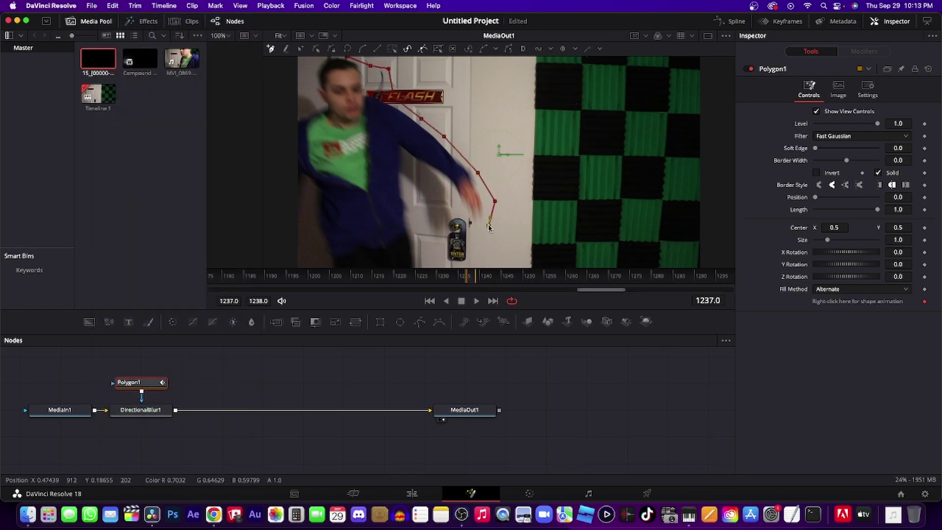
{"action": "left_click", "coordinate": [489, 226]}
{"action": "left_click", "coordinate": [471, 232]}
{"action": "left_click", "coordinate": [458, 209]}
{"action": "left_click", "coordinate": [450, 191]}
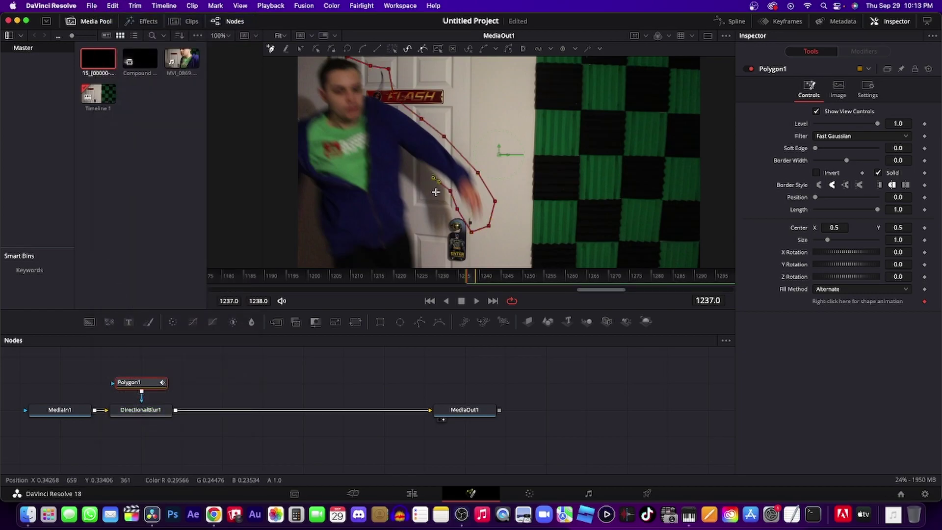
{"action": "left_click", "coordinate": [112, 5]}
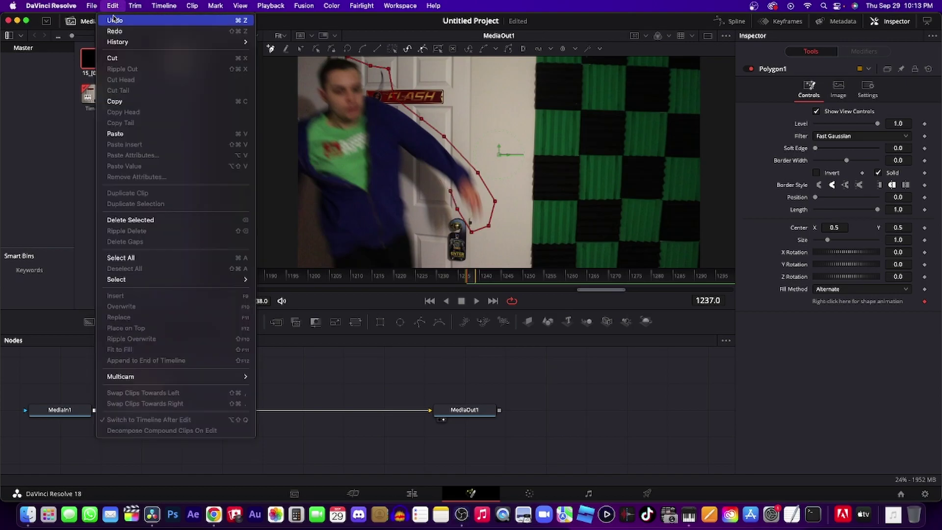
Step: Continue the mask outline around the runner's lower body down to the frame bottom
{"action": "left_click", "coordinate": [445, 240]}
{"action": "left_click", "coordinate": [427, 229]}
{"action": "left_click", "coordinate": [416, 202]}
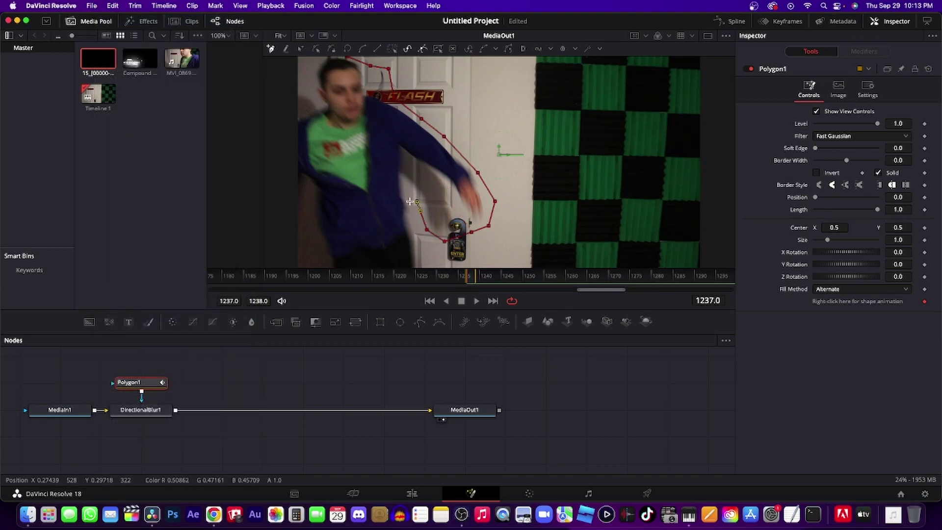
{"action": "left_click", "coordinate": [410, 209]}
{"action": "left_click", "coordinate": [419, 249]}
{"action": "left_click", "coordinate": [422, 266]}
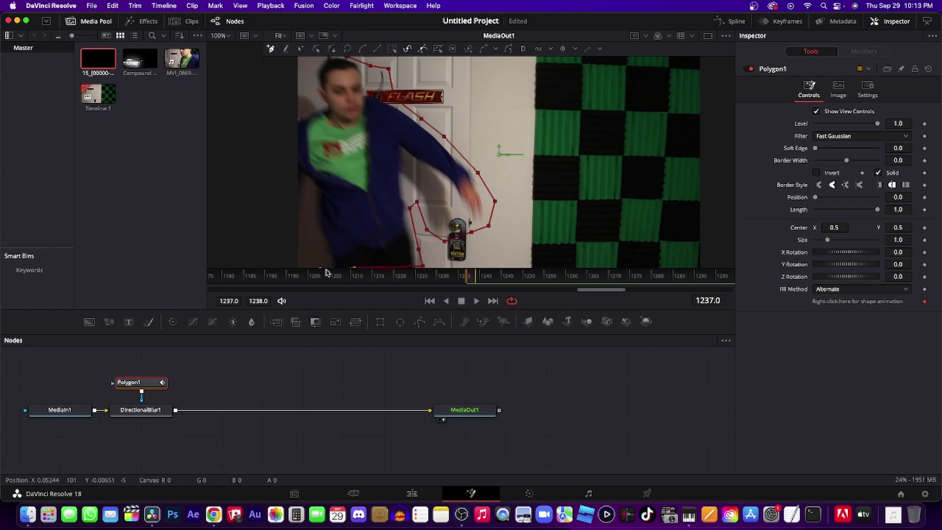
Step: Trace up the runner's left side, close the polygon, and set Soft Edge to 0.0142
{"action": "left_click", "coordinate": [307, 218]}
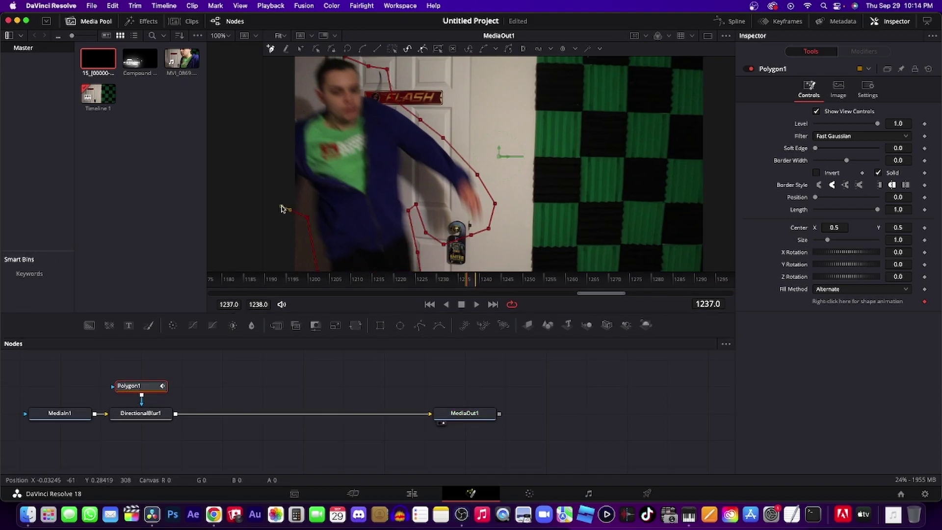
{"action": "left_click", "coordinate": [281, 206]}
{"action": "left_click", "coordinate": [276, 120]}
{"action": "left_click", "coordinate": [293, 111]}
{"action": "left_click", "coordinate": [300, 108]}
{"action": "left_click", "coordinate": [315, 61]}
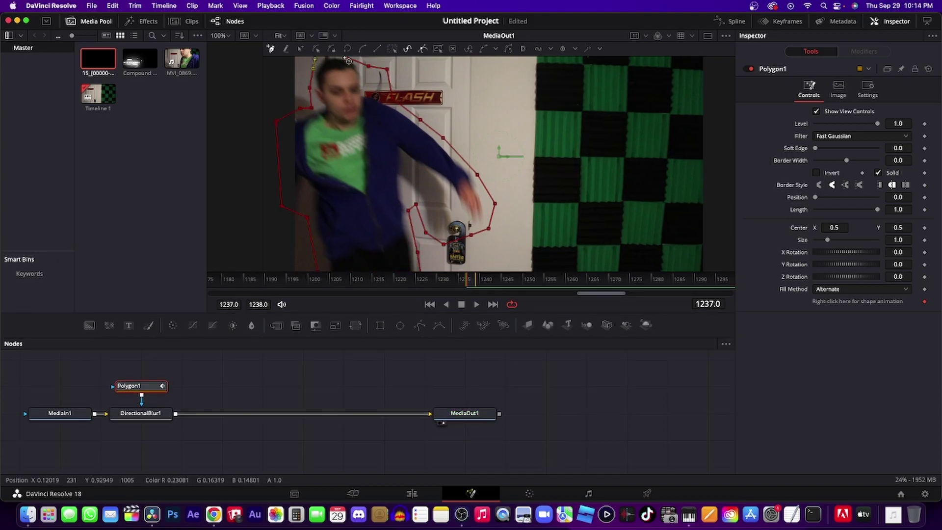
{"action": "left_click_drag", "start_coordinate": [816, 148], "coordinate": [822, 153]}
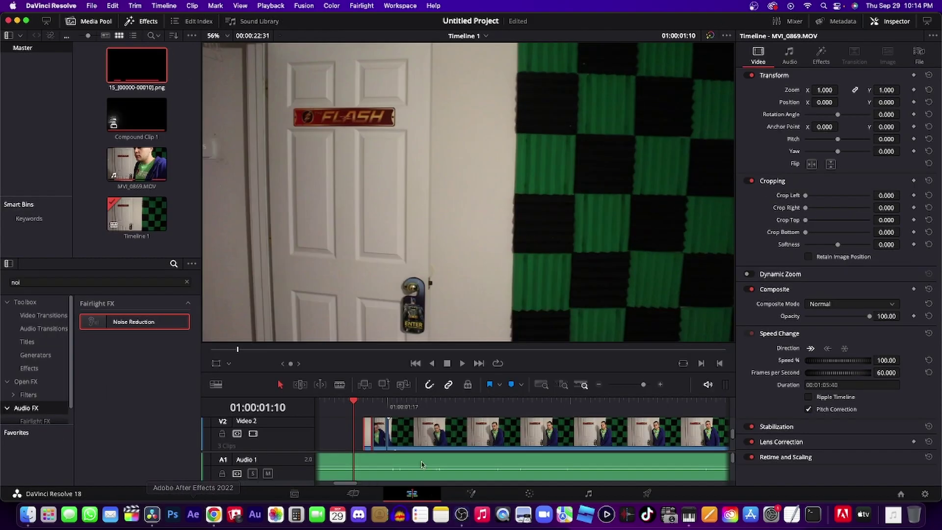
Step: Lower the MVI_0869.MOV clip's Composite Opacity on V2 to slightly below 100
{"action": "left_click", "coordinate": [362, 402]}
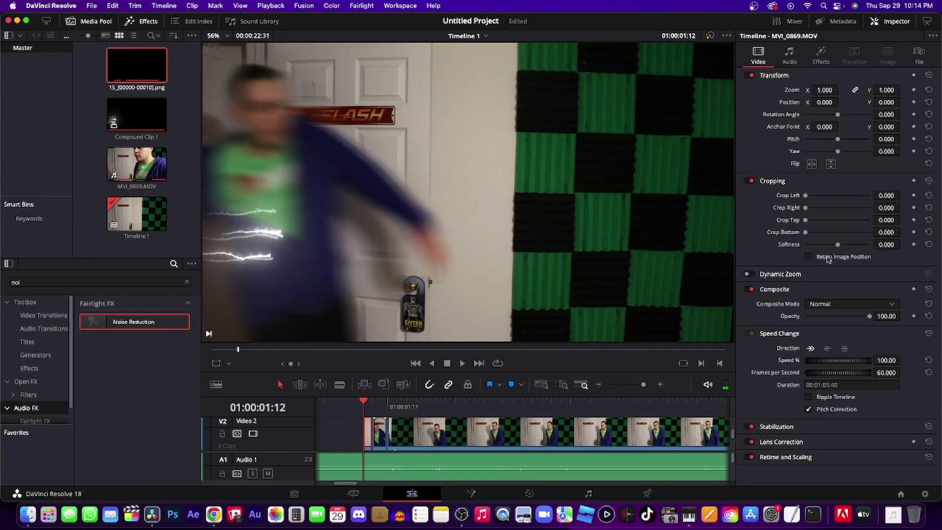
{"action": "left_click_drag", "start_coordinate": [870, 318], "coordinate": [853, 319]}
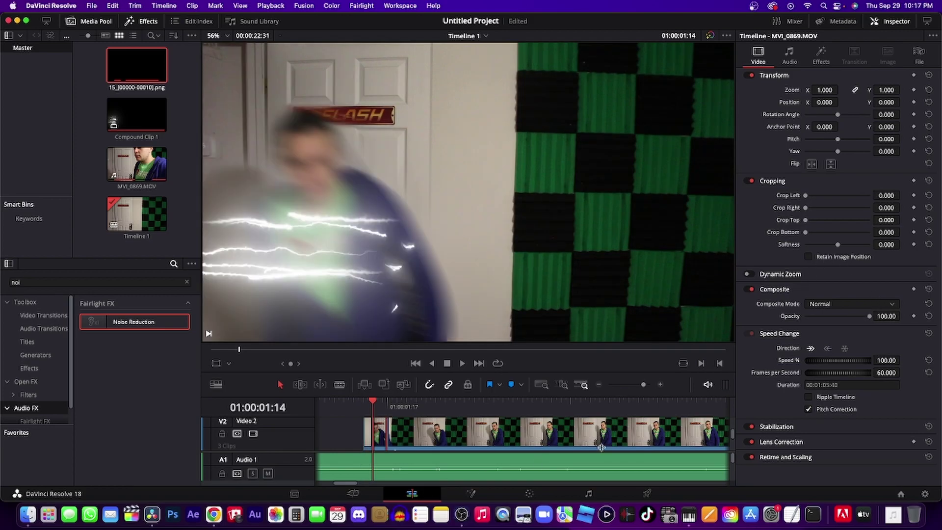
{"action": "left_click_drag", "start_coordinate": [873, 316], "coordinate": [860, 322]}
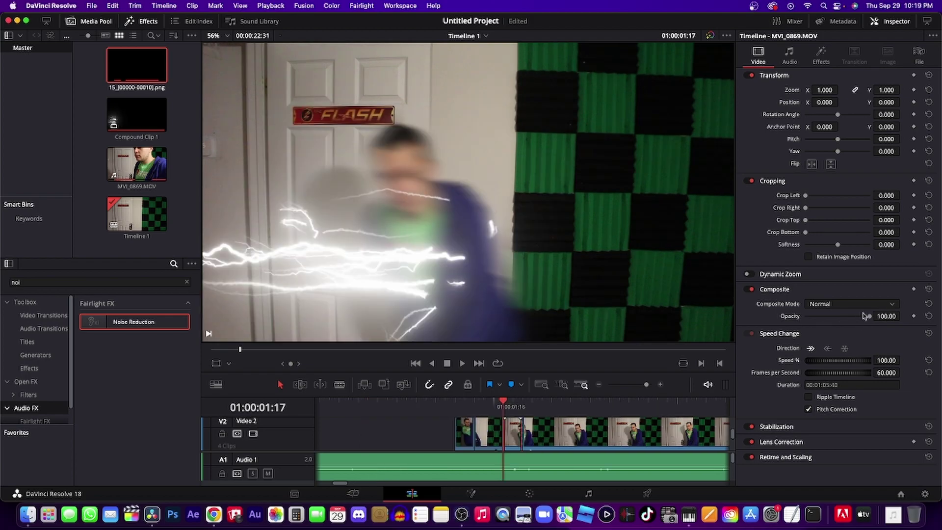
{"action": "left_click_drag", "start_coordinate": [865, 316], "coordinate": [868, 320]}
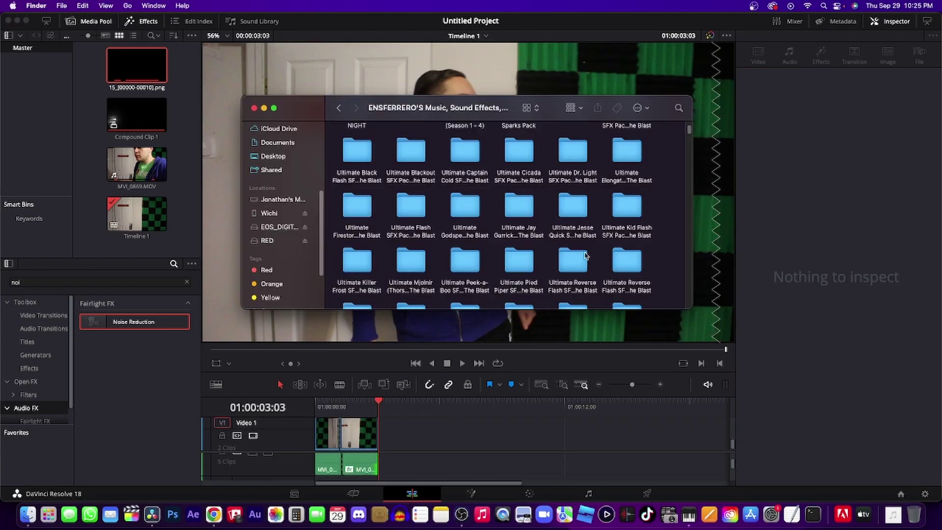
Step: Browse into Ultimate Flash SFX Pack > The Flash sounds (Season 1 - 5) and preview Run In 50.wav
{"action": "double_click", "coordinate": [399, 229]}
{"action": "double_click", "coordinate": [406, 146]}
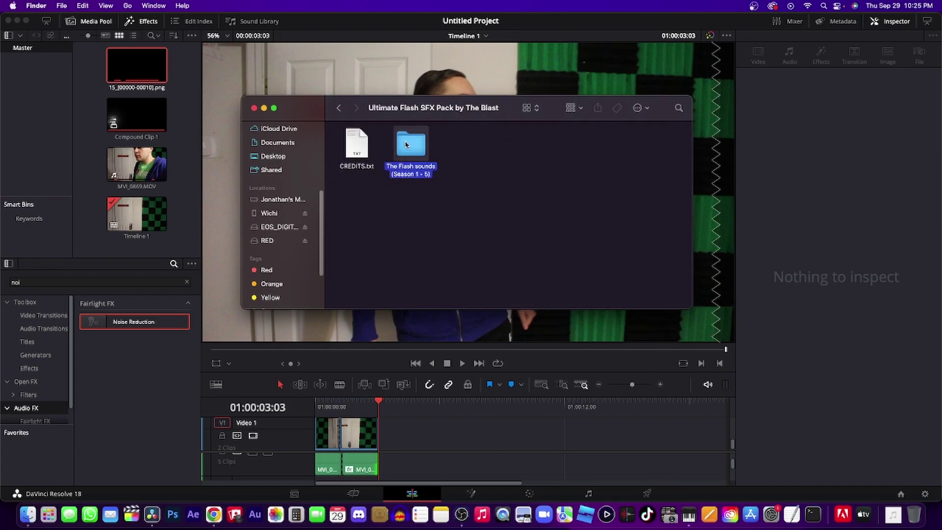
{"action": "scroll", "coordinate": [469, 224], "scroll_direction": "up", "scroll_amount": 10}
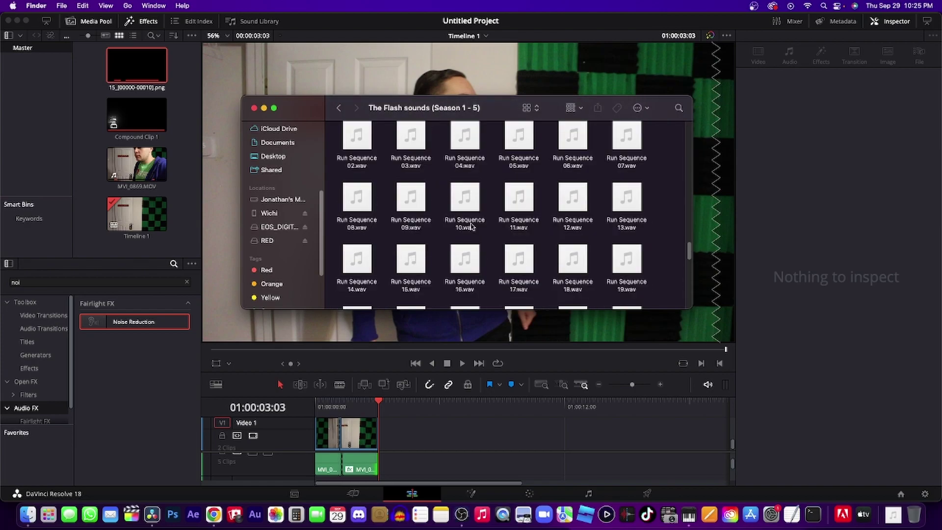
{"action": "scroll", "coordinate": [471, 225], "scroll_direction": "up", "scroll_amount": 8}
{"action": "left_click", "coordinate": [357, 203]}
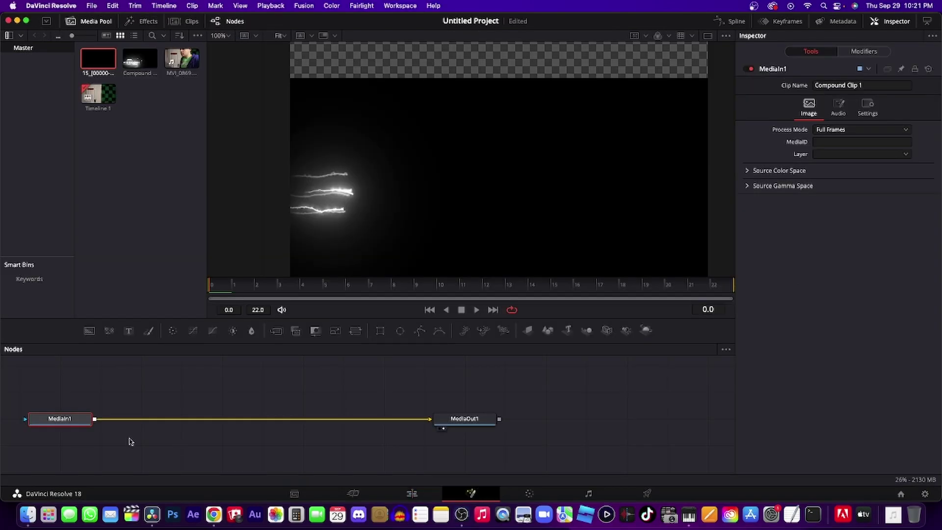
Step: Add a Color Corrector node to the lightning comp and shift its tint toward green
{"action": "key", "text": "shift+space"}
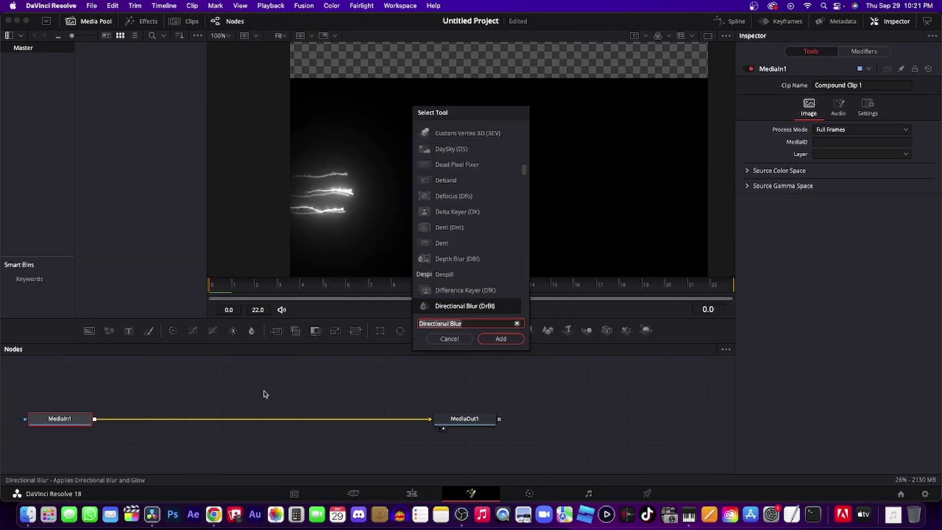
{"action": "type", "text": "COLO"}
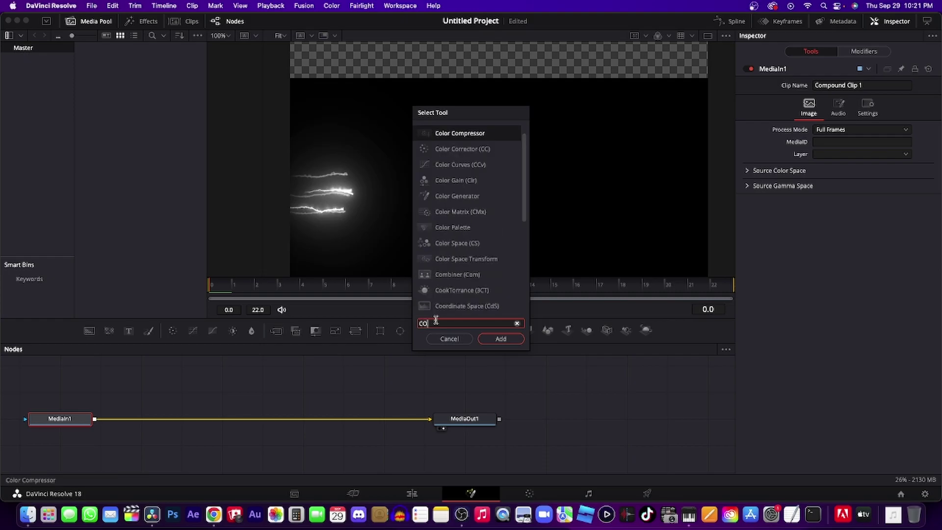
{"action": "left_click", "coordinate": [463, 149]}
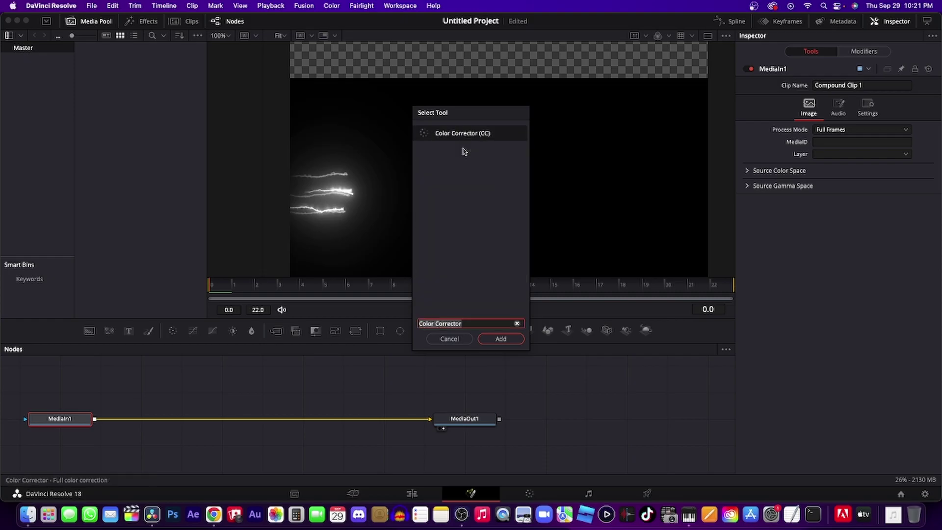
{"action": "left_click", "coordinate": [501, 338]}
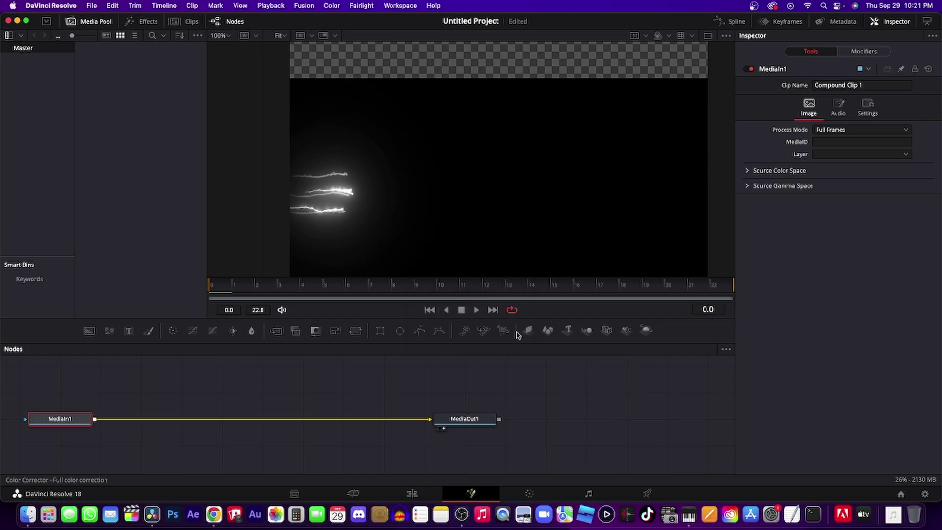
{"action": "left_click_drag", "start_coordinate": [862, 178], "coordinate": [844, 136]}
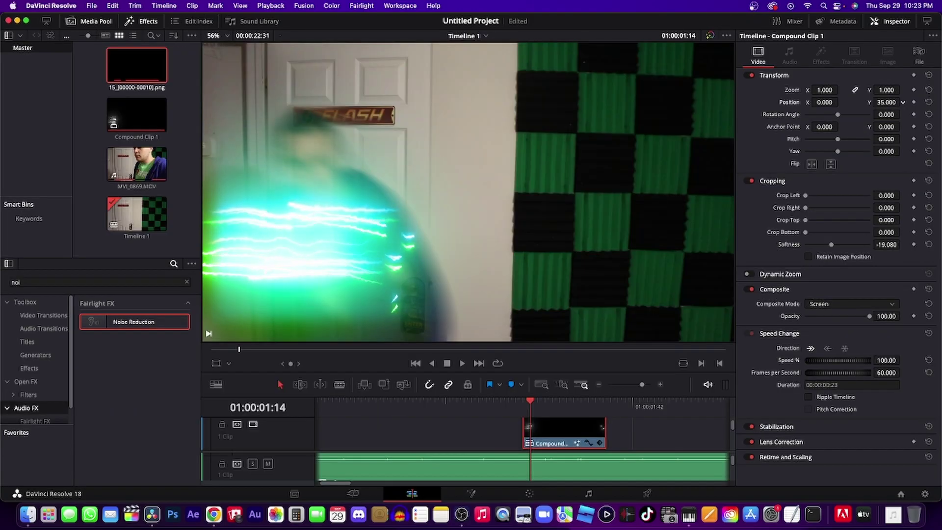
Step: Lower the compound clip's lightning to Y position -194 and play the edit from the start
{"action": "left_click_drag", "start_coordinate": [903, 102], "coordinate": [903, 101]}
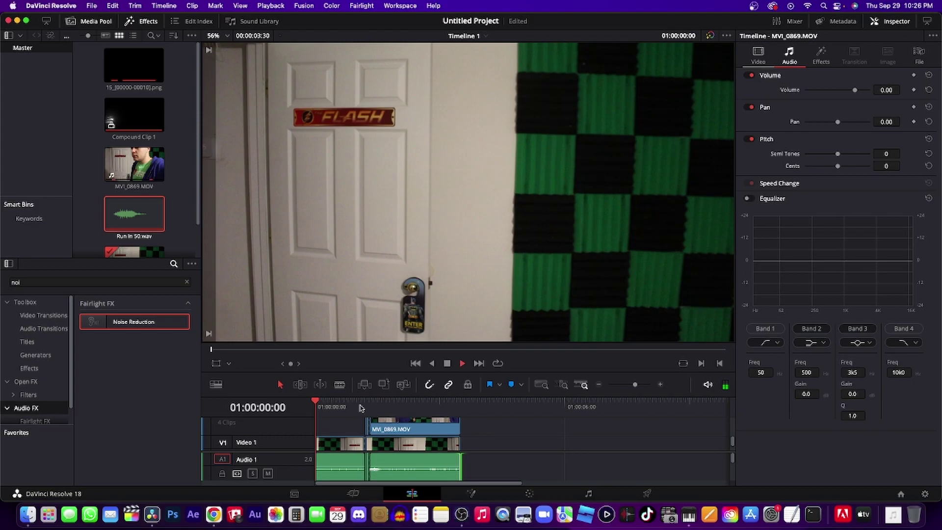
{"action": "key", "text": "space"}
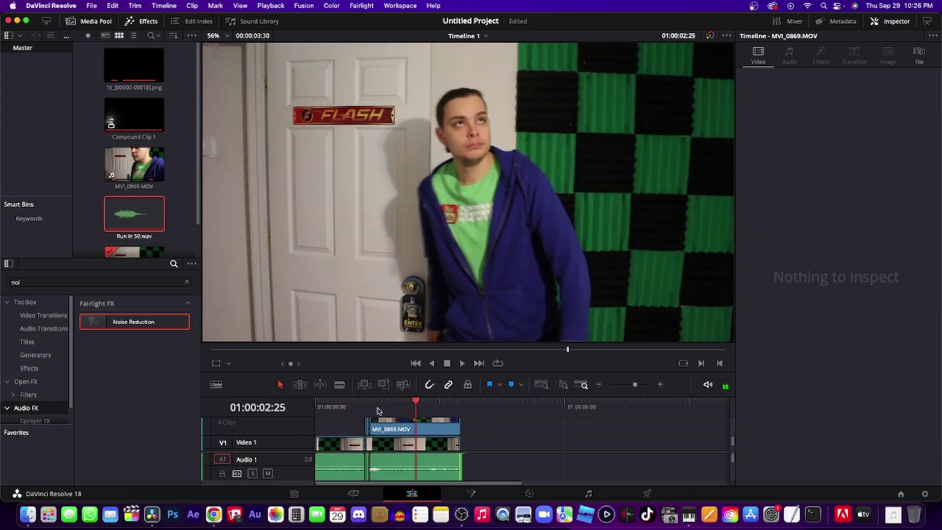
{"action": "key", "text": "space"}
{"action": "key", "text": "Home"}
{"action": "key", "text": "space"}
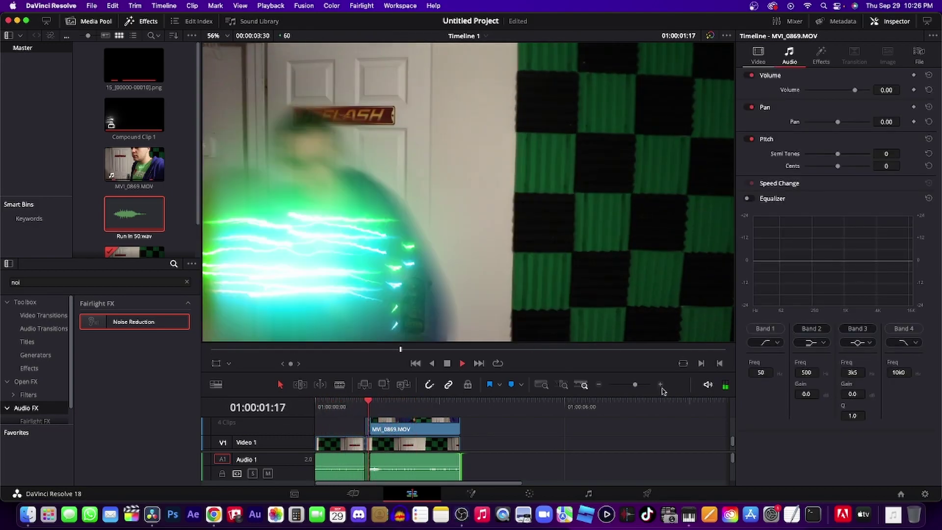
Step: On the Deliver page, queue an H.264 render to Downloads and start Render All
{"action": "left_click", "coordinate": [648, 495]}
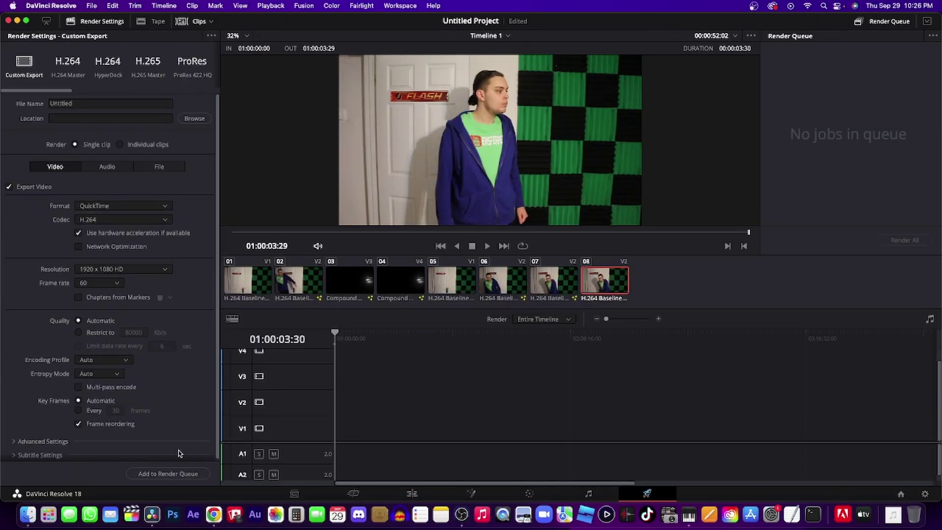
{"action": "left_click", "coordinate": [176, 474]}
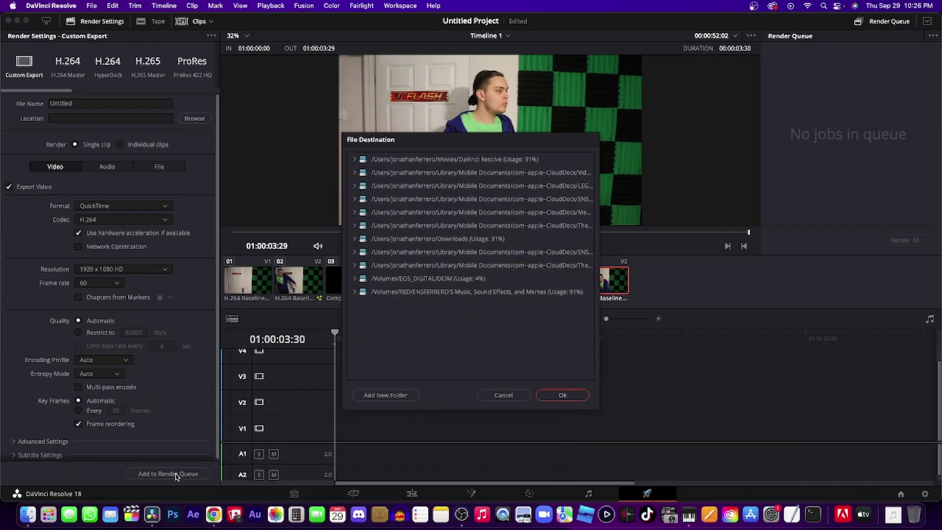
{"action": "left_click", "coordinate": [458, 238]}
{"action": "left_click", "coordinate": [563, 399]}
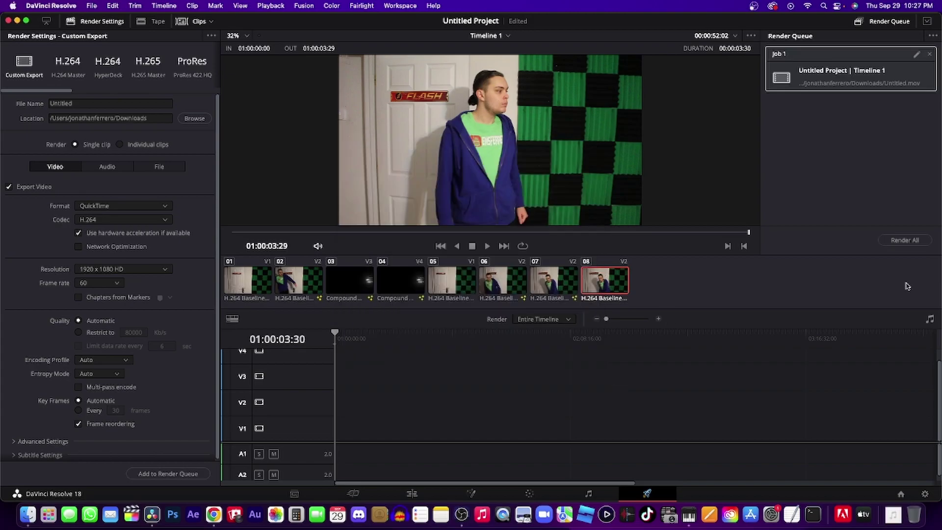
{"action": "left_click", "coordinate": [915, 240]}
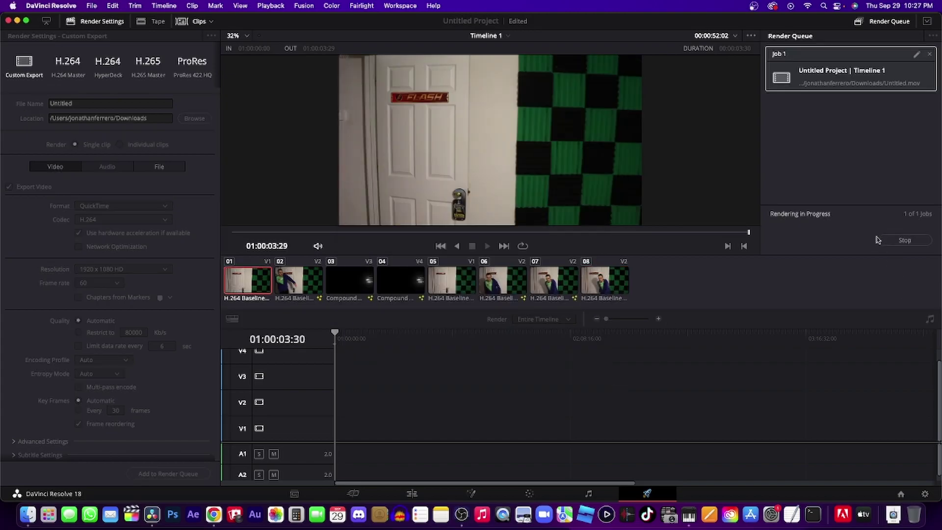